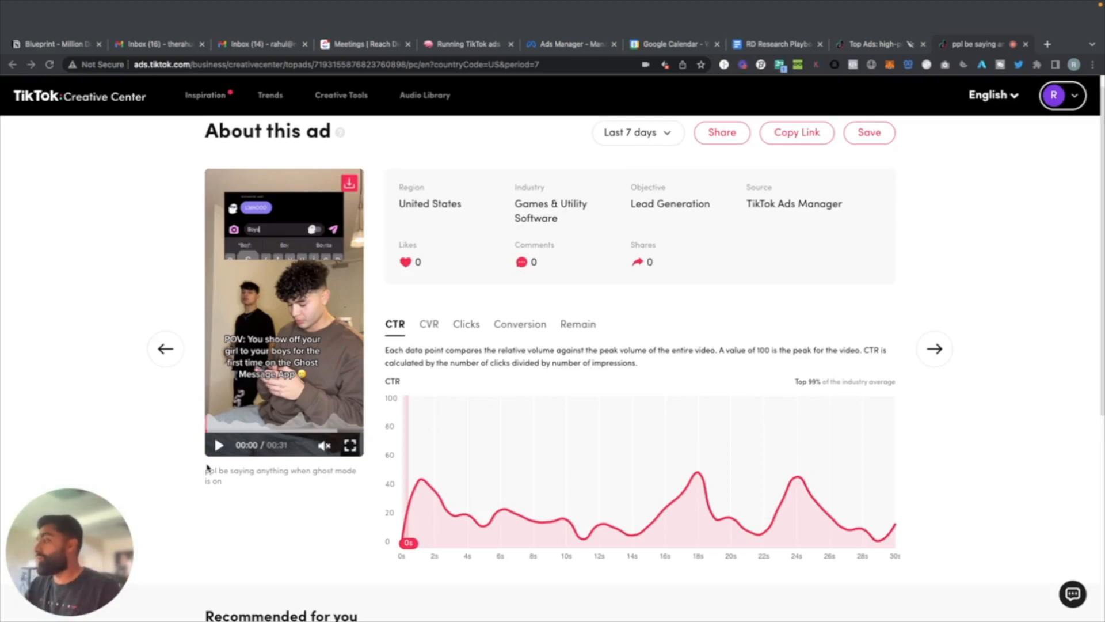
click(218, 415)
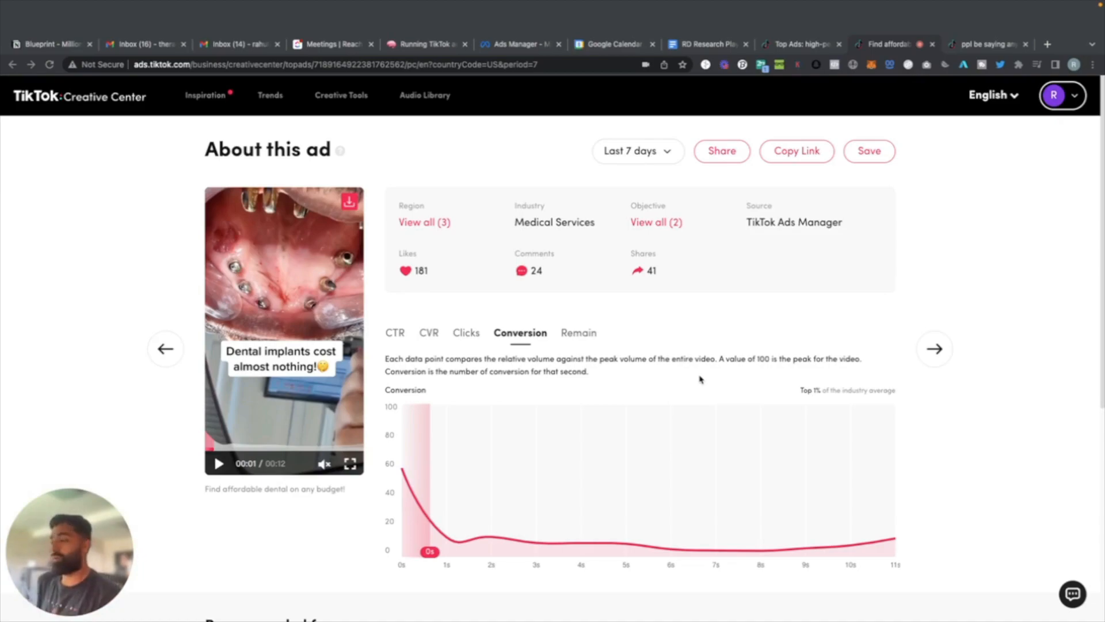
scroll(237, 454, down, 1)
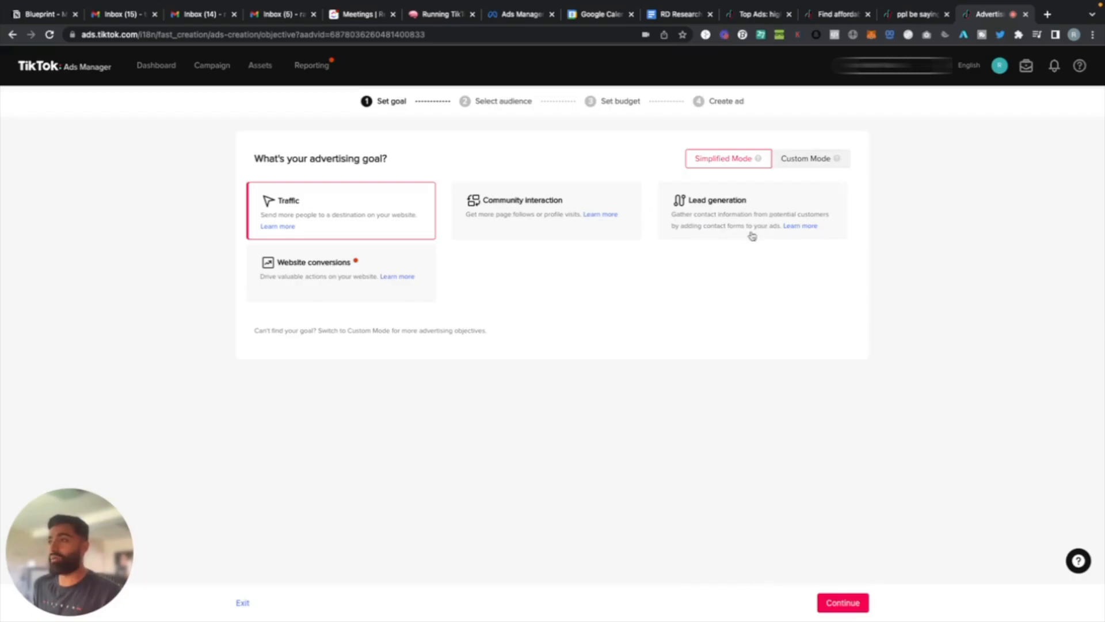
Switch the campaign creation to Custom Mode and confirm starting over.
click(795, 166)
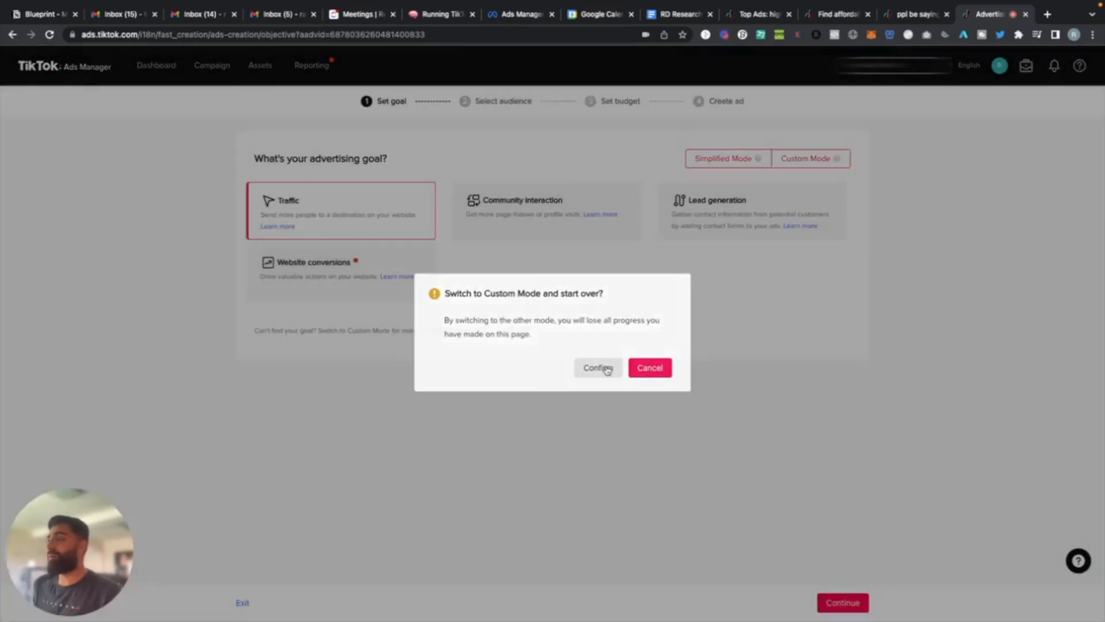
click(608, 370)
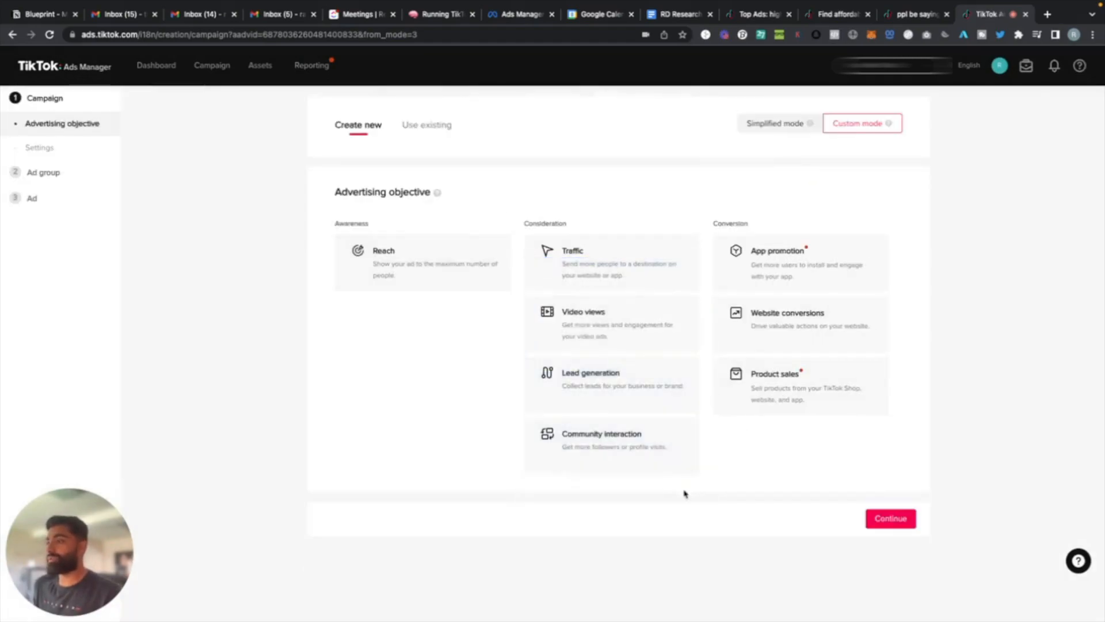
Choose Lead generation as the advertising objective and continue to the ad group with the default campaign settings.
click(602, 392)
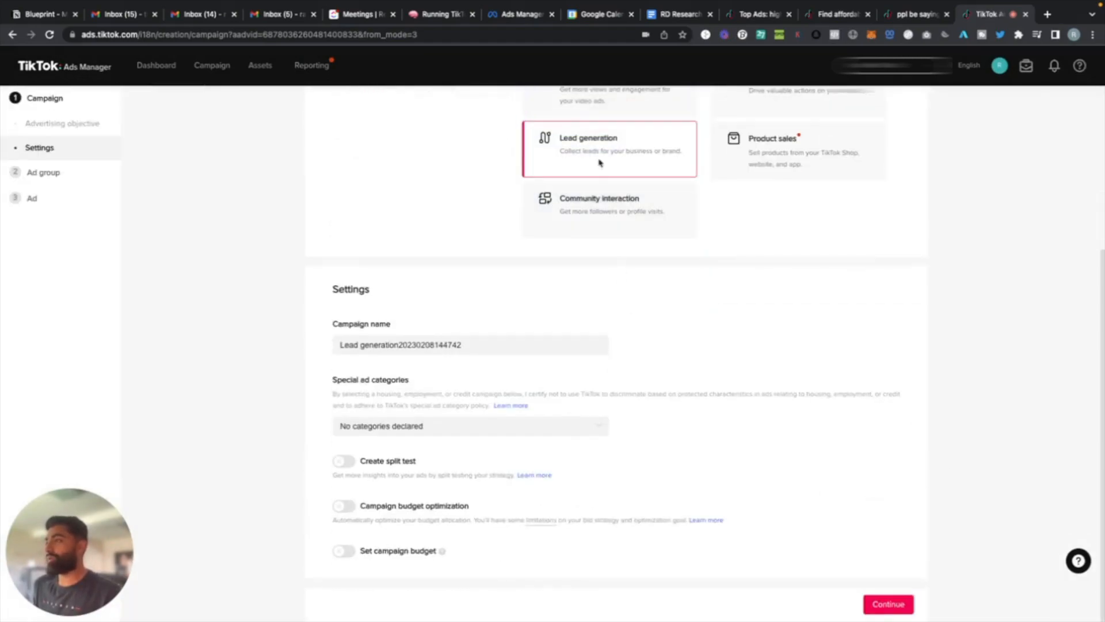
click(443, 345)
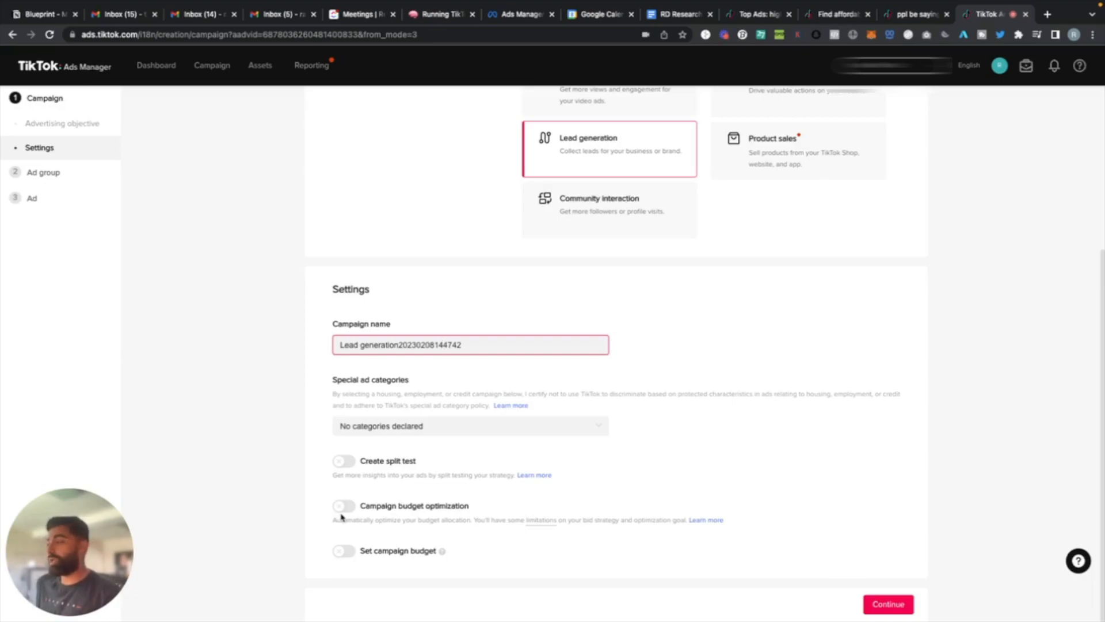
click(885, 603)
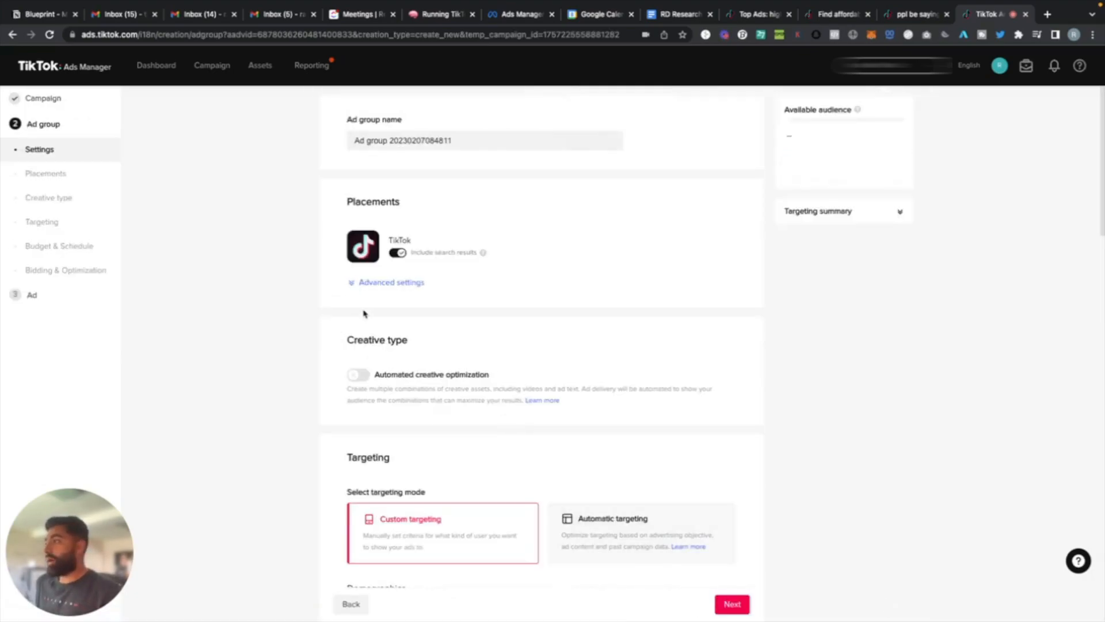
Turn off video download in the advanced settings of the ad group's TikTok placement.
click(367, 283)
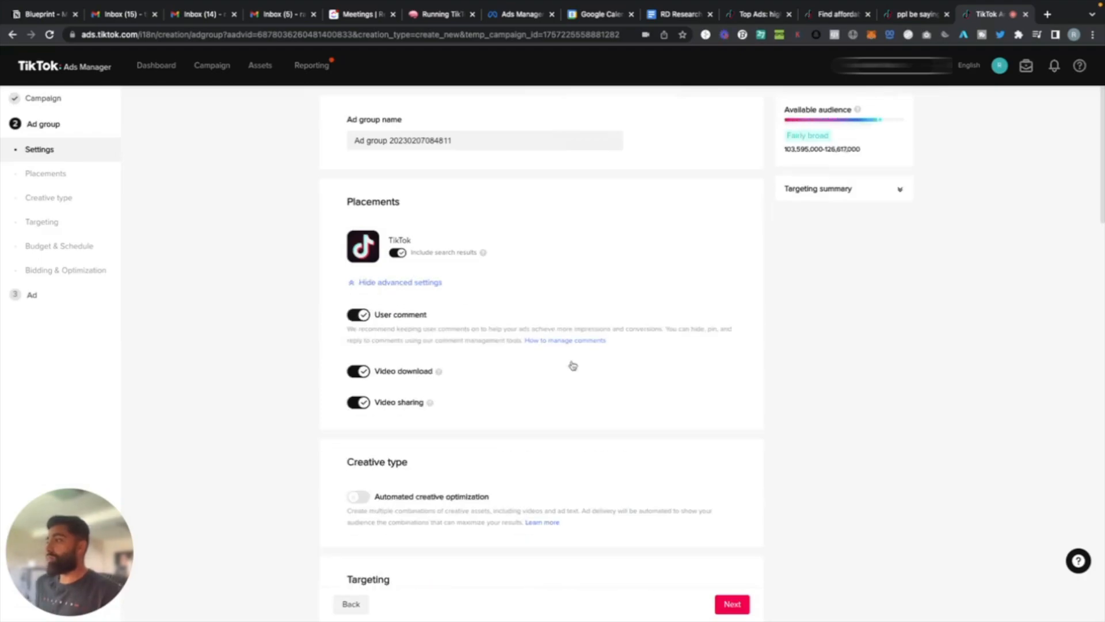
click(362, 371)
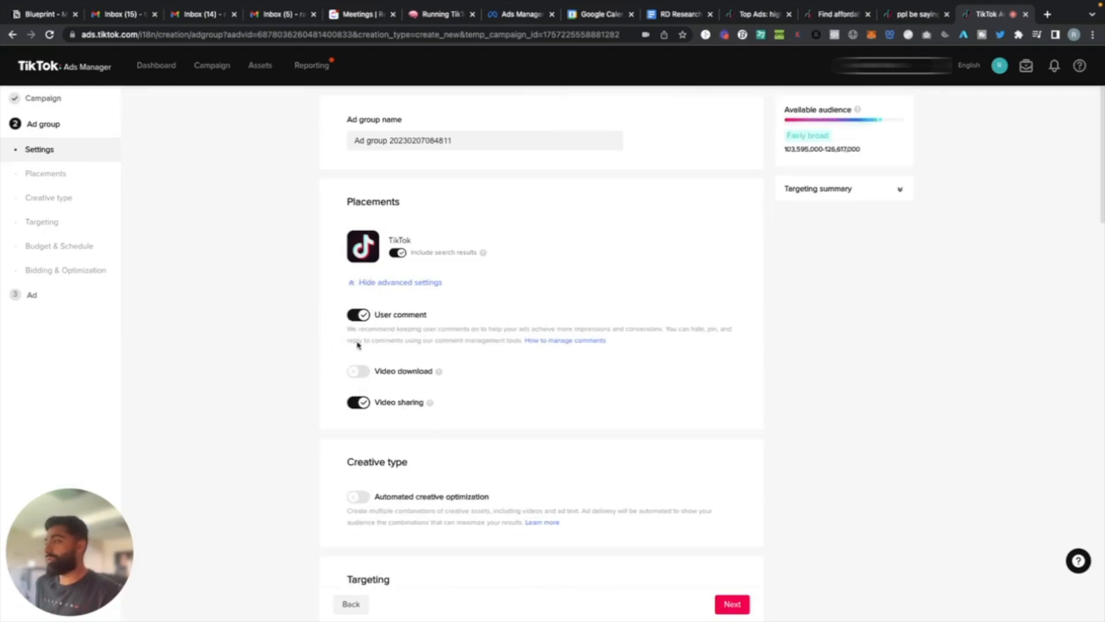
click(401, 255)
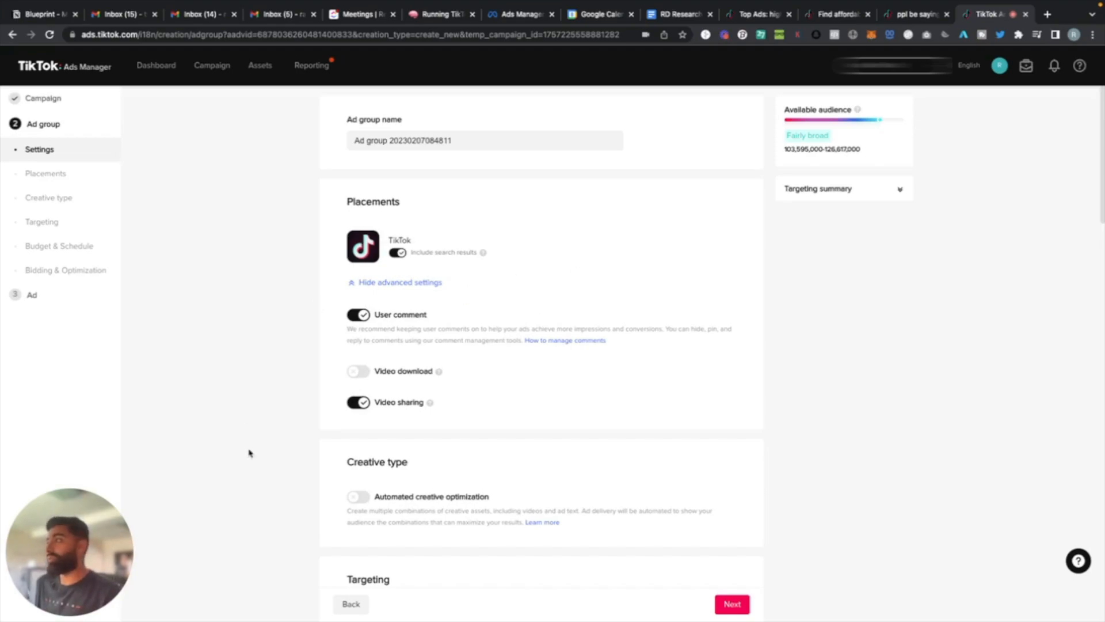
Try automatic targeting for the ad group and return to custom targeting.
scroll(249, 452, down, 1)
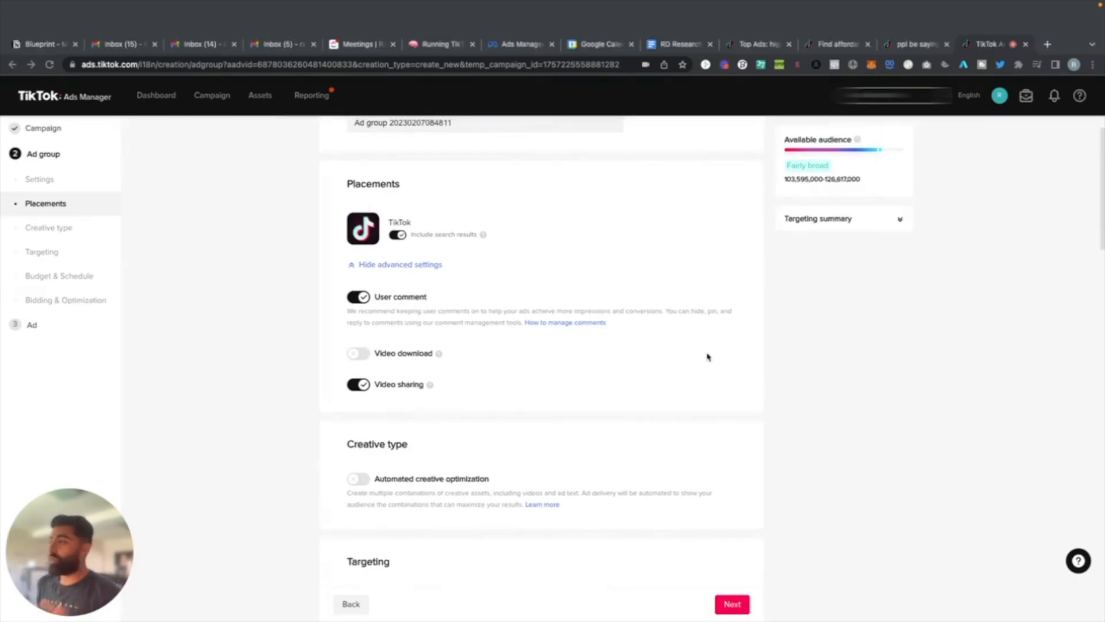
scroll(472, 388, down, 1)
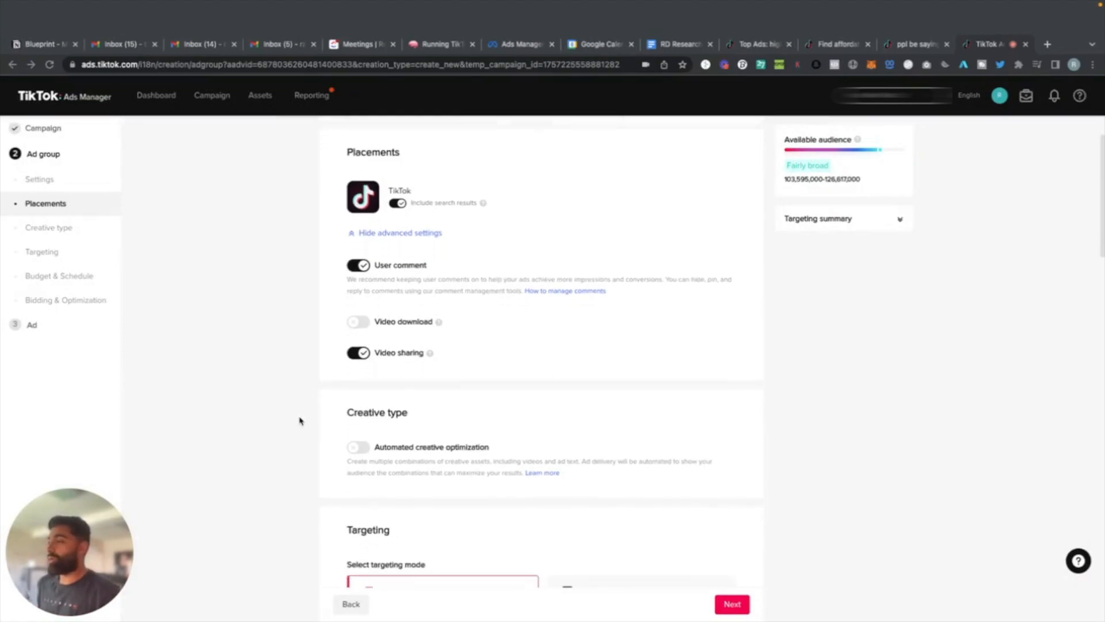
scroll(333, 284, down, 1)
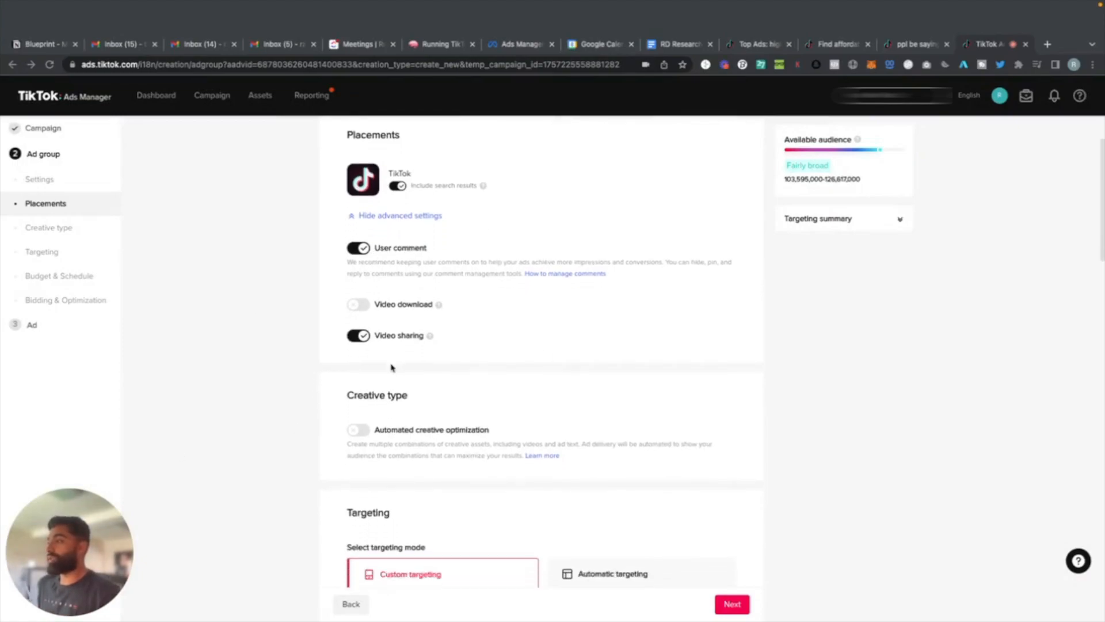
scroll(254, 358, down, 4)
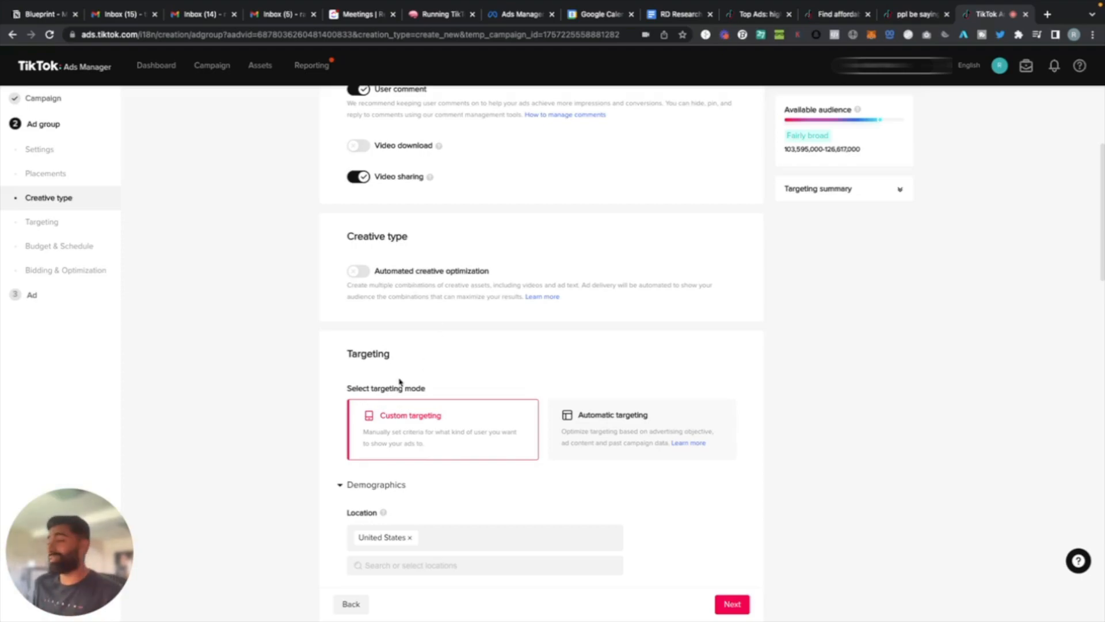
scroll(358, 407, down, 3)
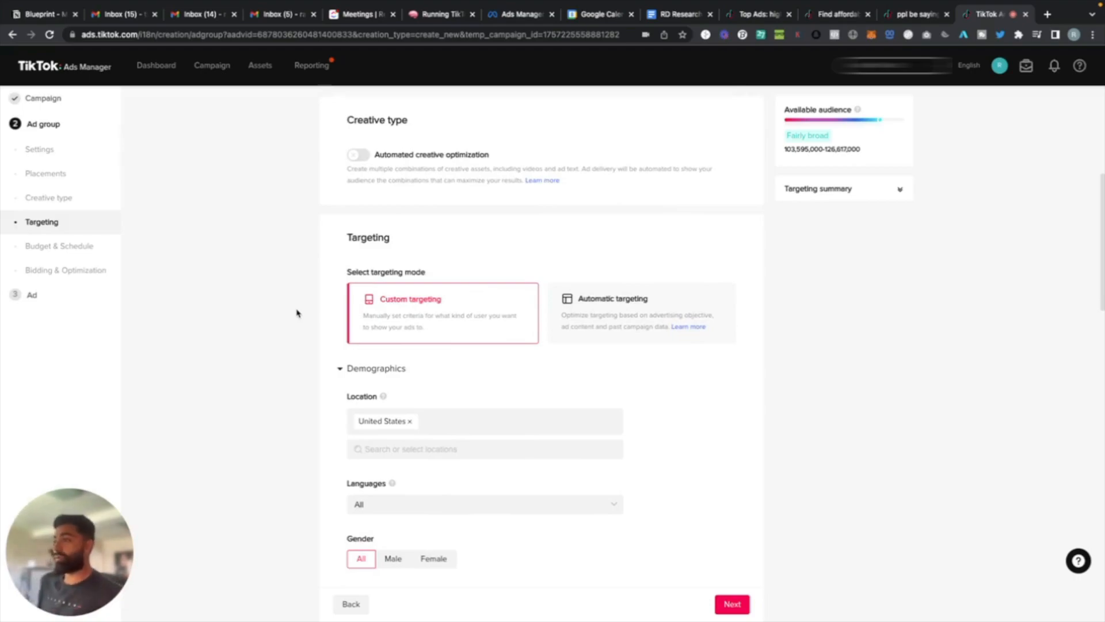
click(575, 332)
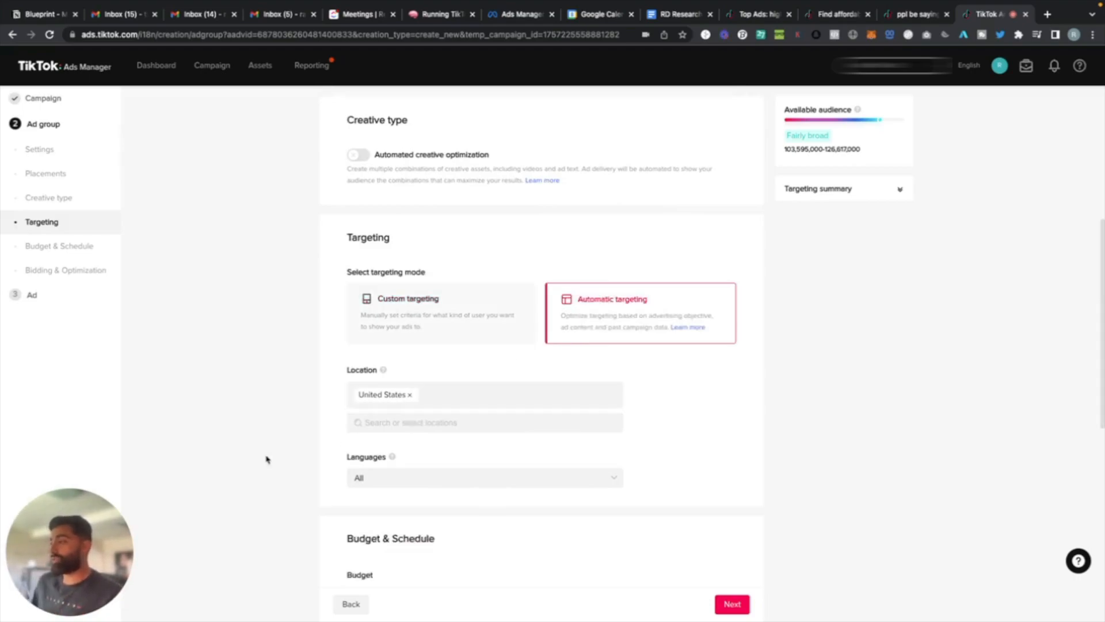
scroll(267, 458, down, 2)
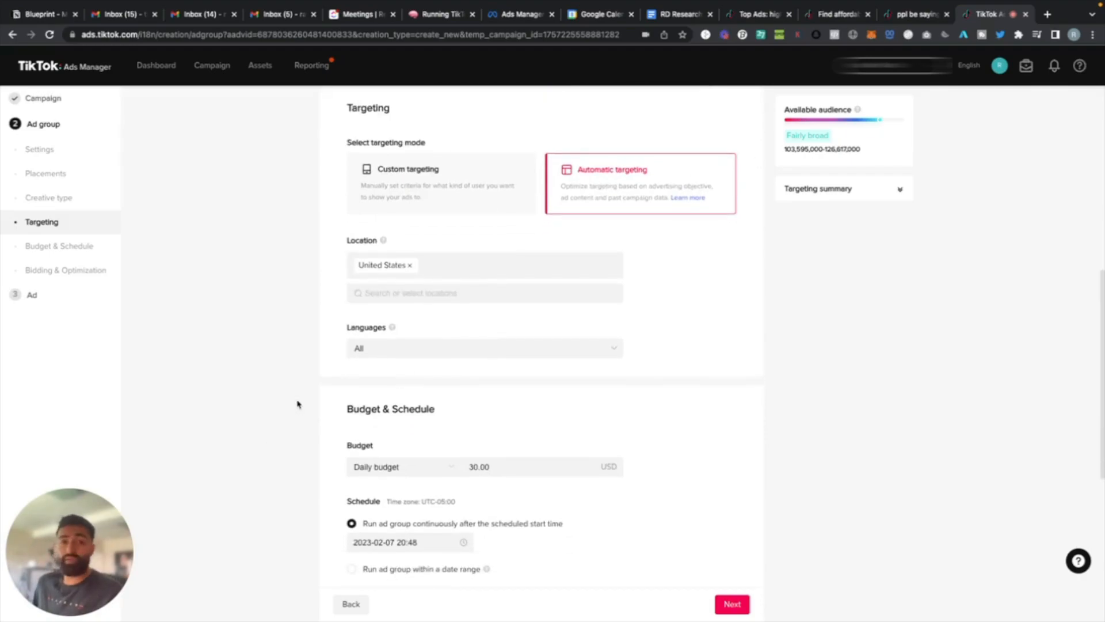
scroll(298, 404, up, 2)
click(425, 306)
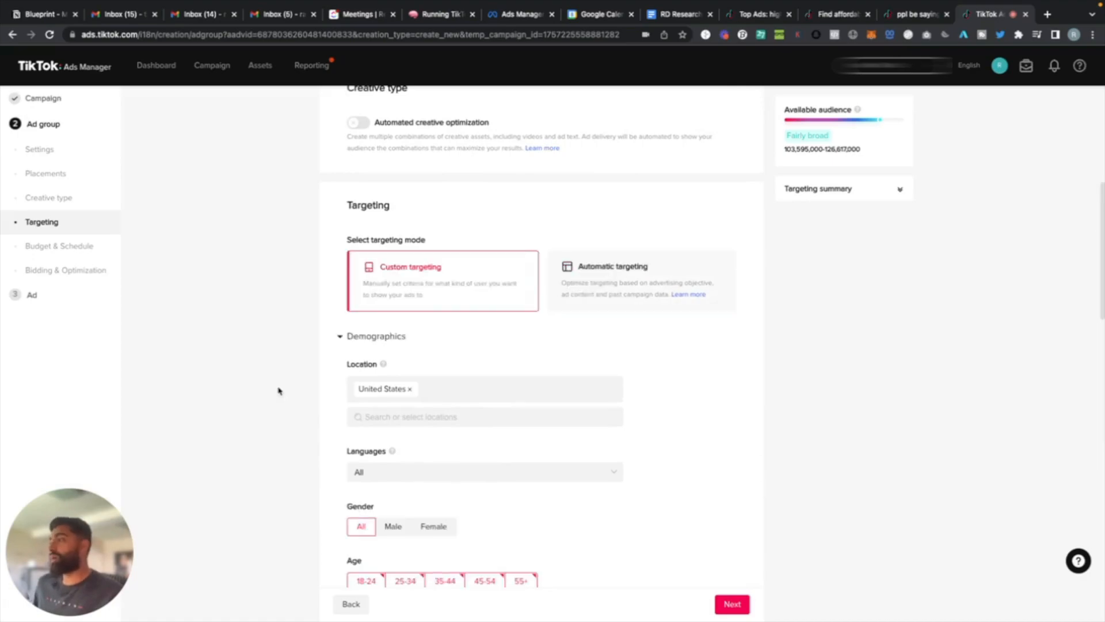
Compare the custom and automatic targeting options once more, finishing with custom targeting selected.
scroll(269, 399, down, 1)
scroll(268, 398, down, 1)
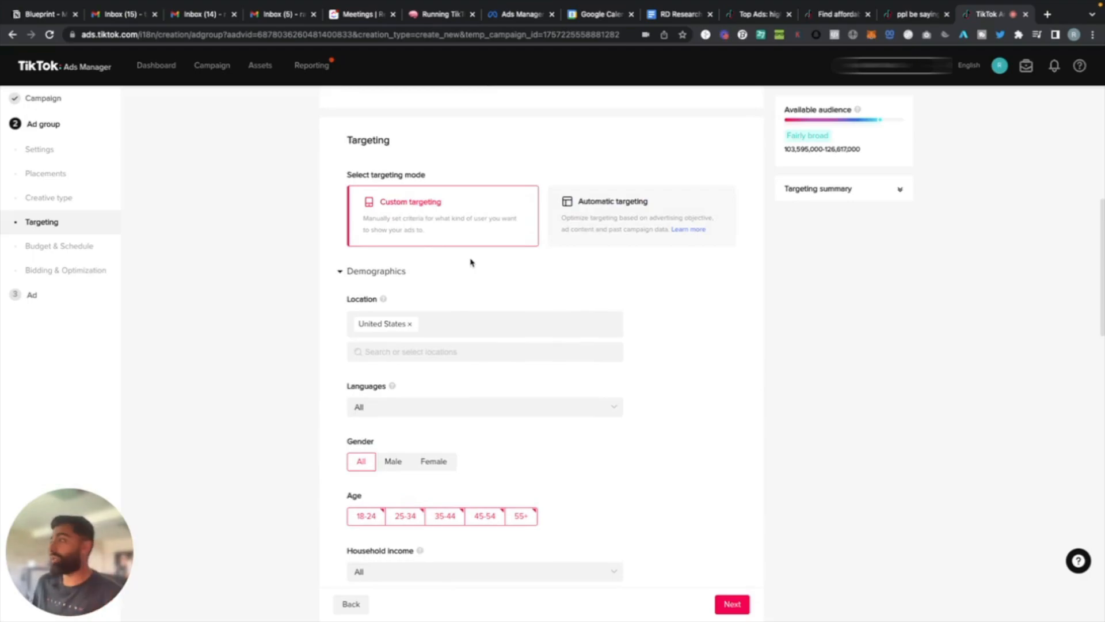
scroll(471, 263, down, 3)
scroll(476, 294, up, 4)
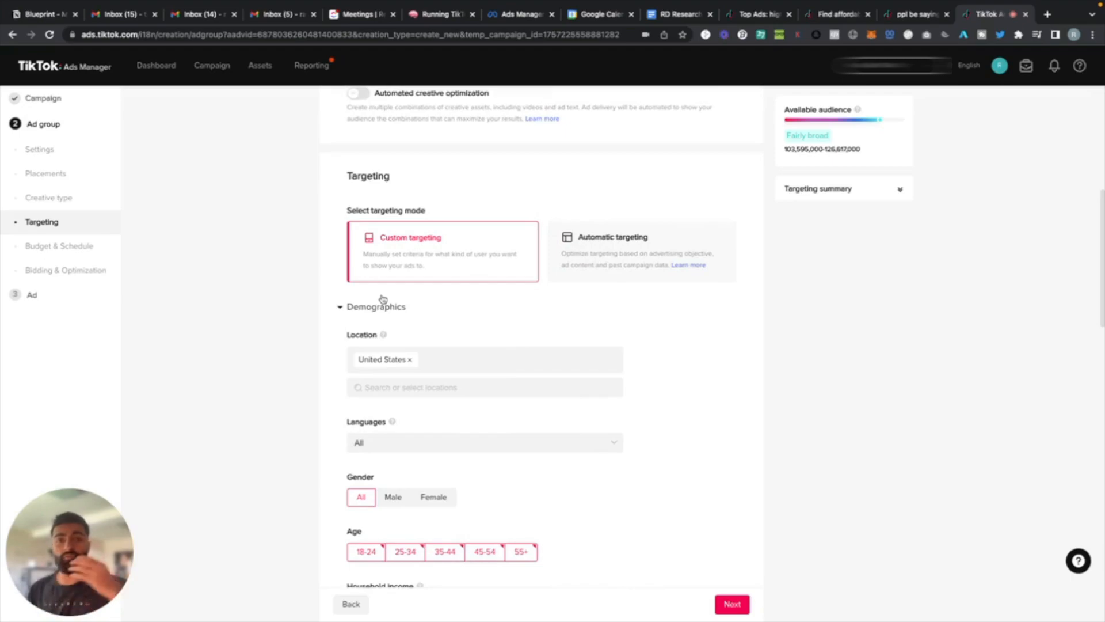
click(592, 239)
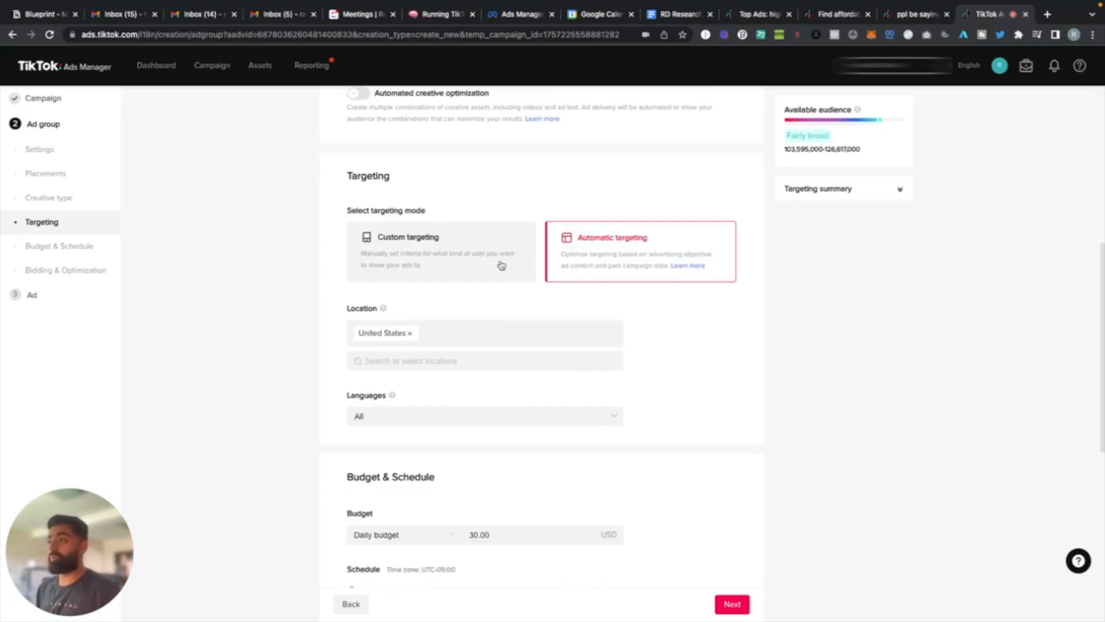
scroll(478, 422, down, 3)
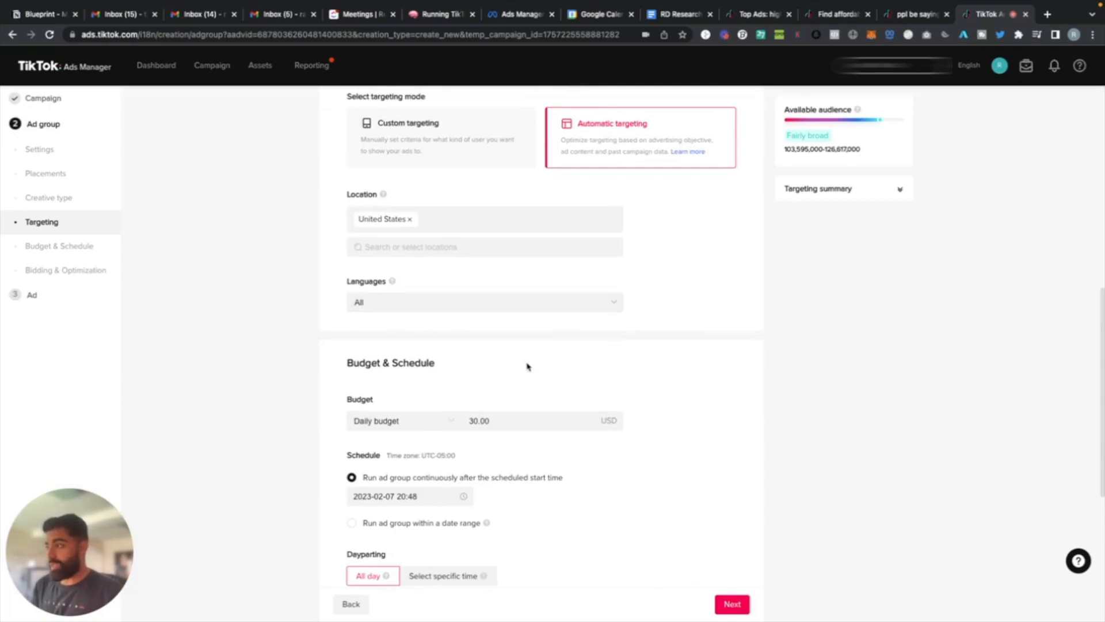
scroll(530, 390, down, 1)
scroll(538, 464, up, 4)
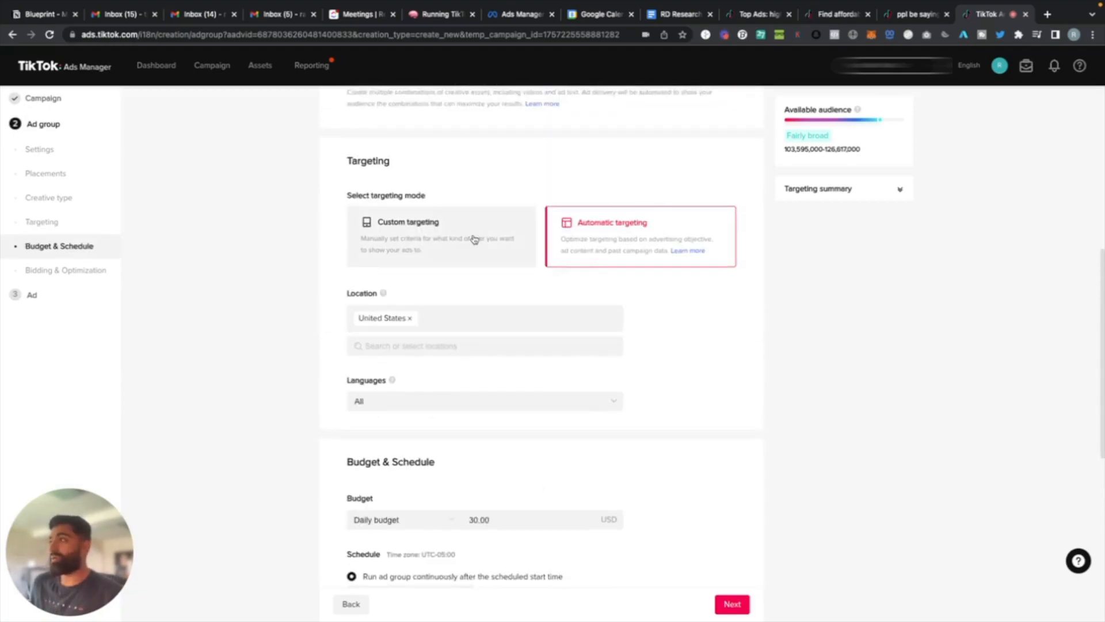
click(472, 239)
Examine the ad group's custom targeting settings, from demographics and audience to interests and targeting expansion, and its budget and schedule.
scroll(661, 361, down, 3)
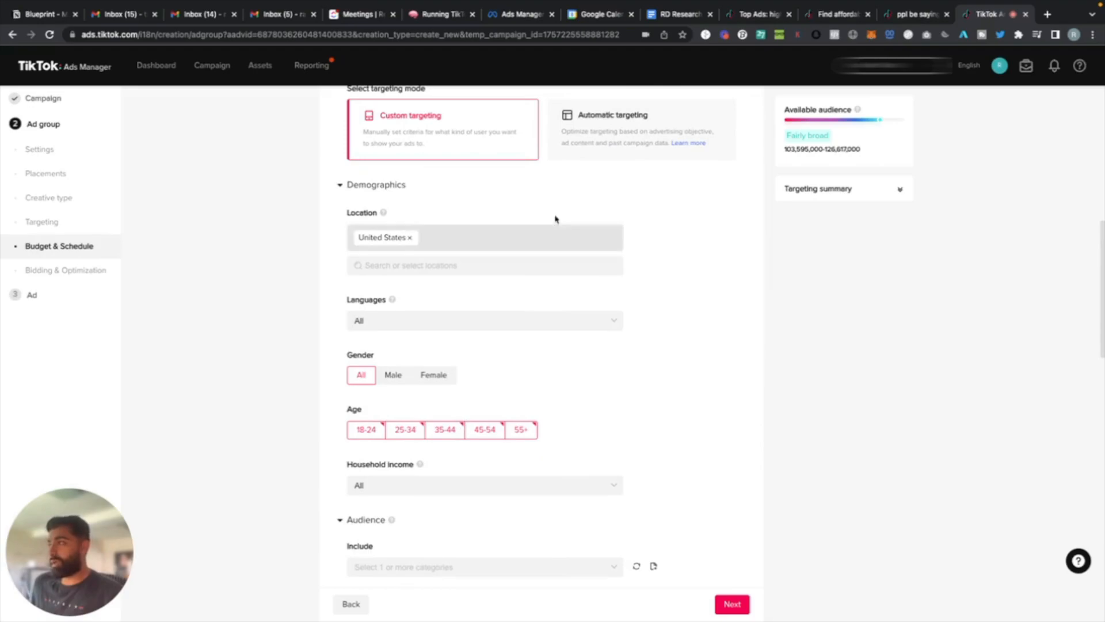
scroll(490, 413, down, 1)
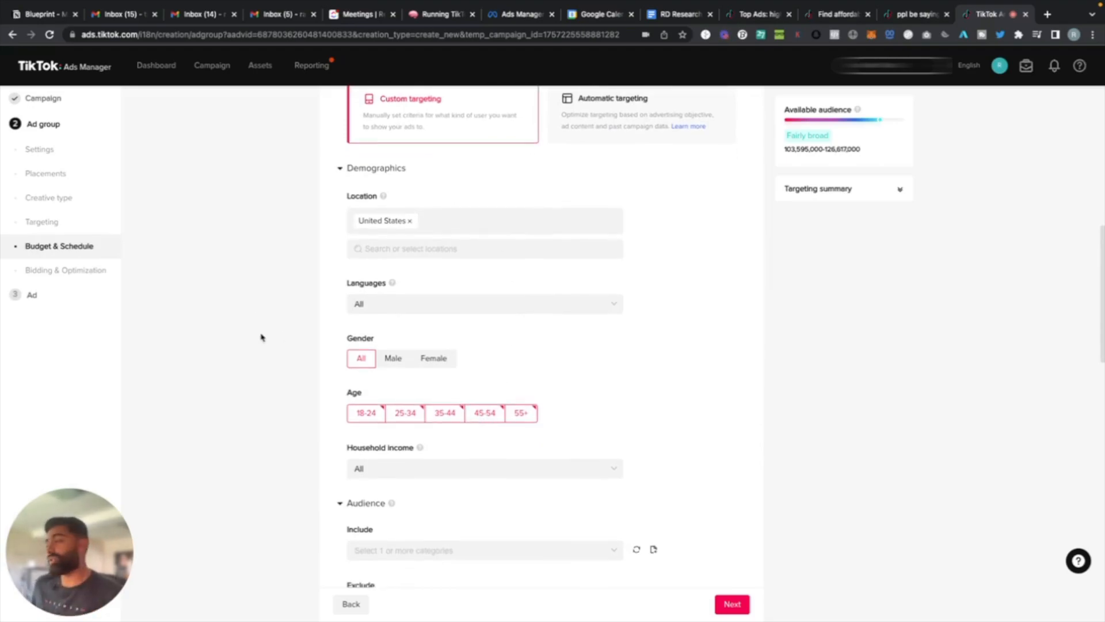
scroll(338, 353, down, 6)
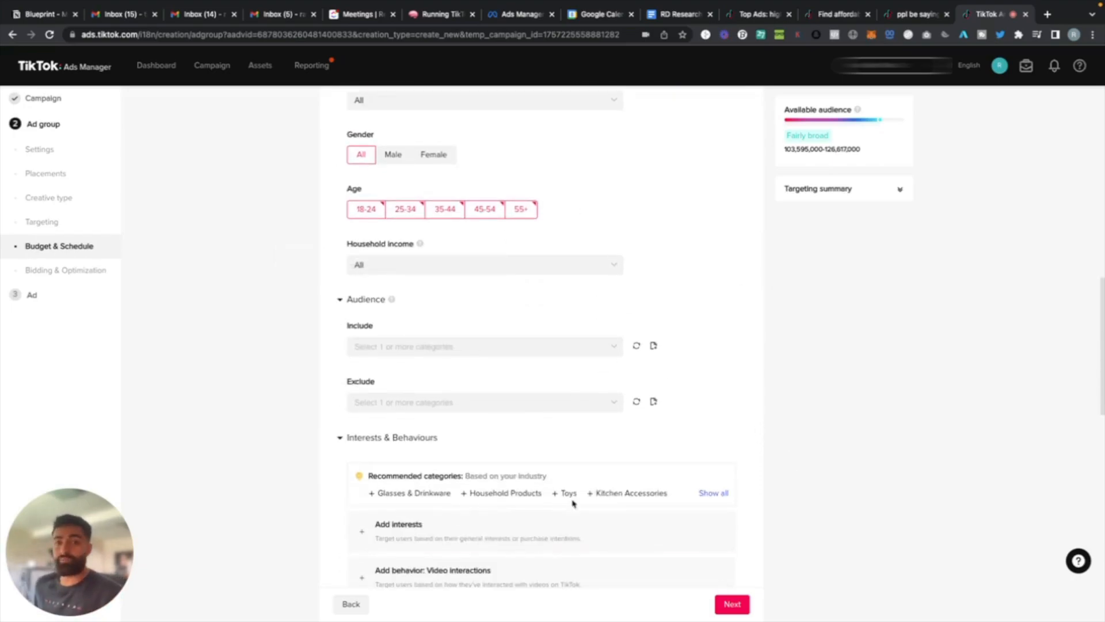
scroll(647, 476, down, 1)
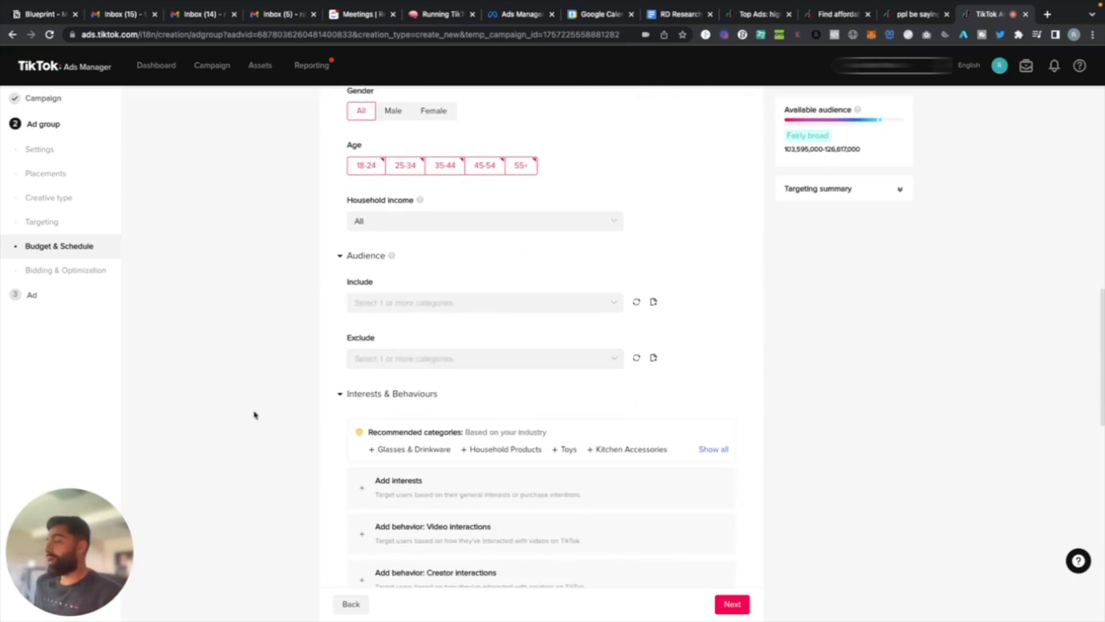
scroll(250, 405, up, 3)
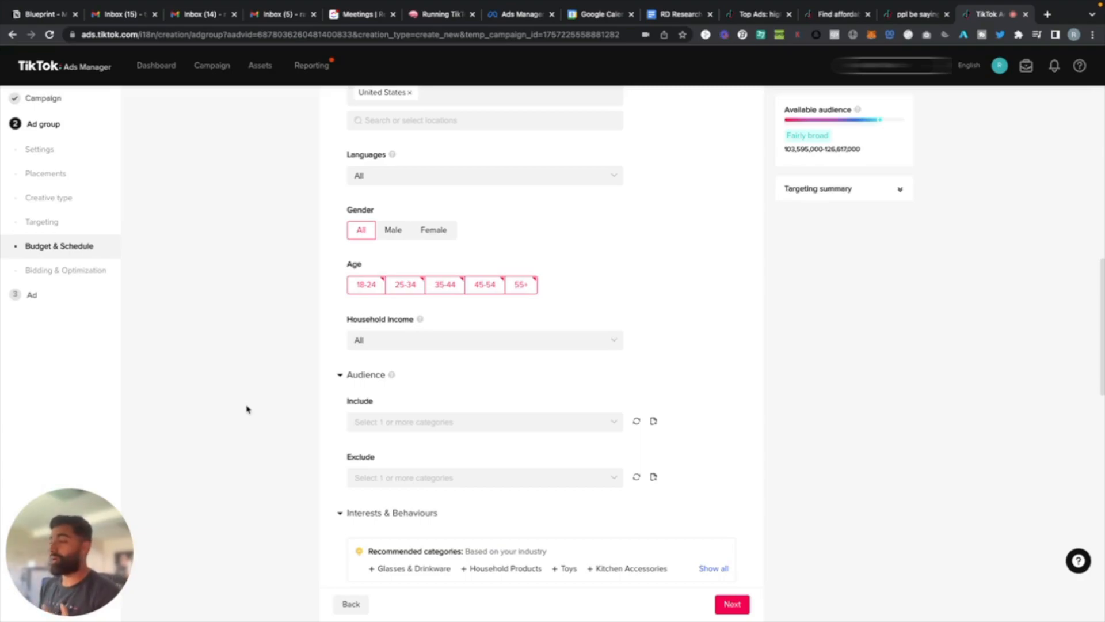
scroll(247, 410, down, 3)
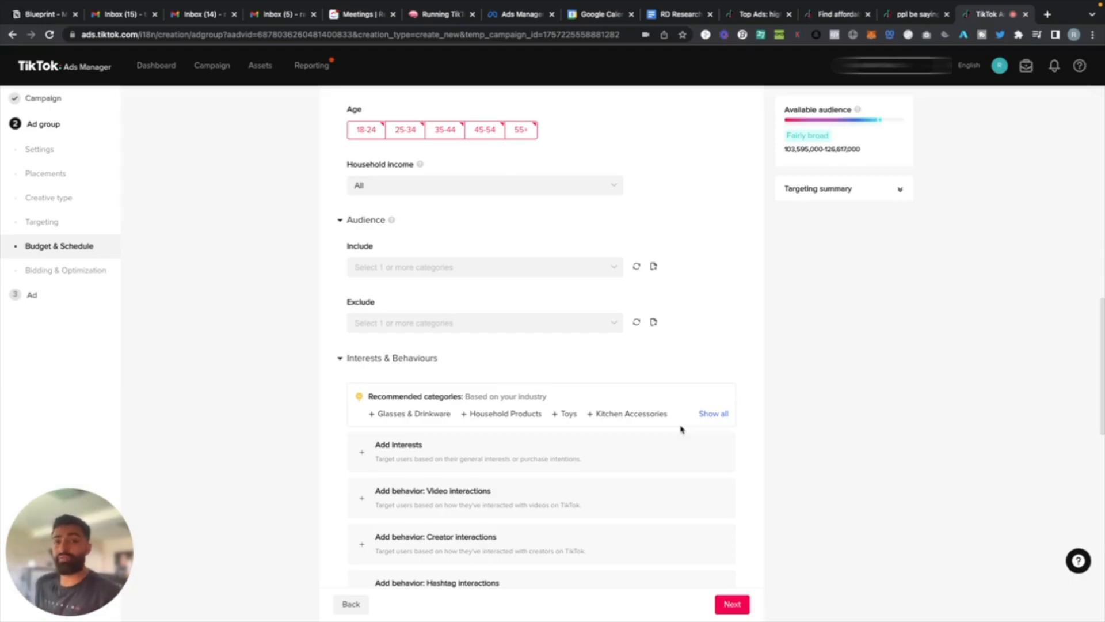
scroll(759, 276, down, 2)
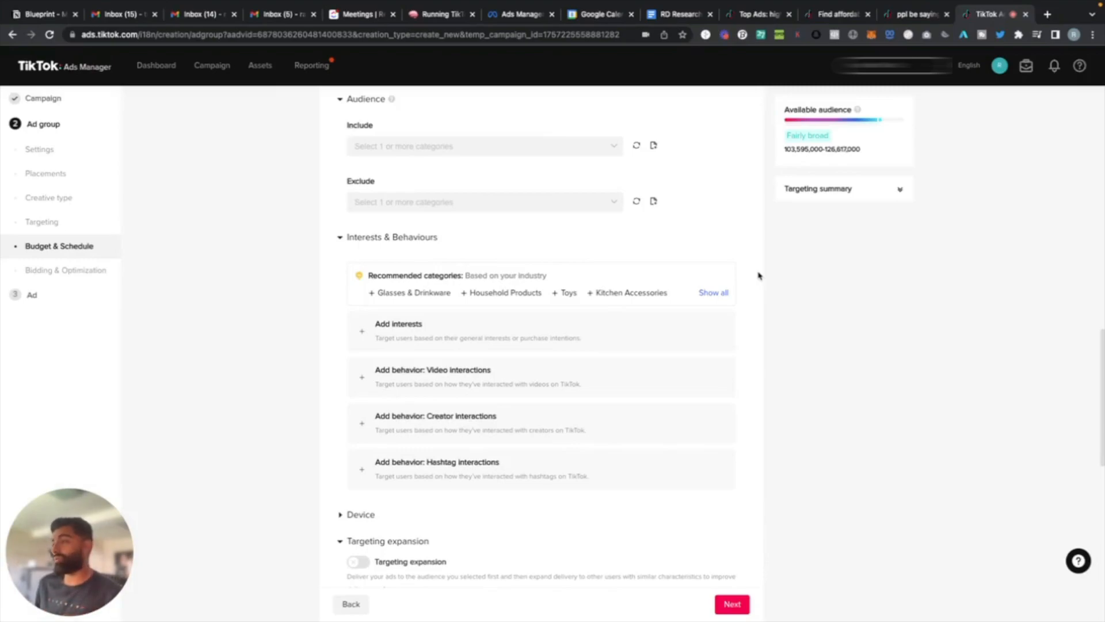
scroll(759, 276, down, 3)
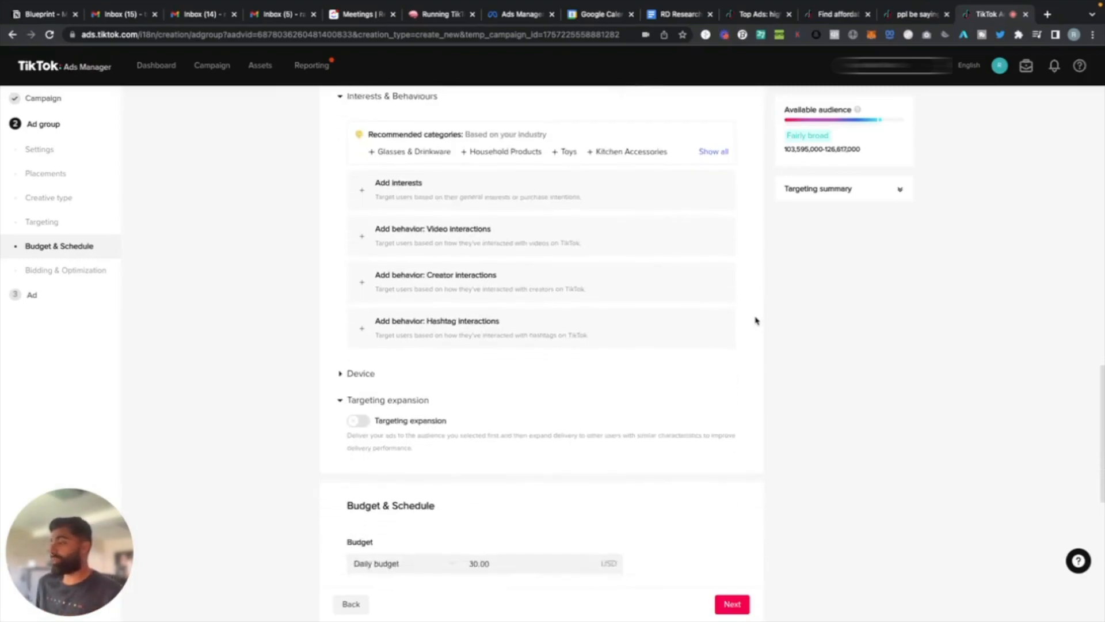
scroll(756, 320, down, 2)
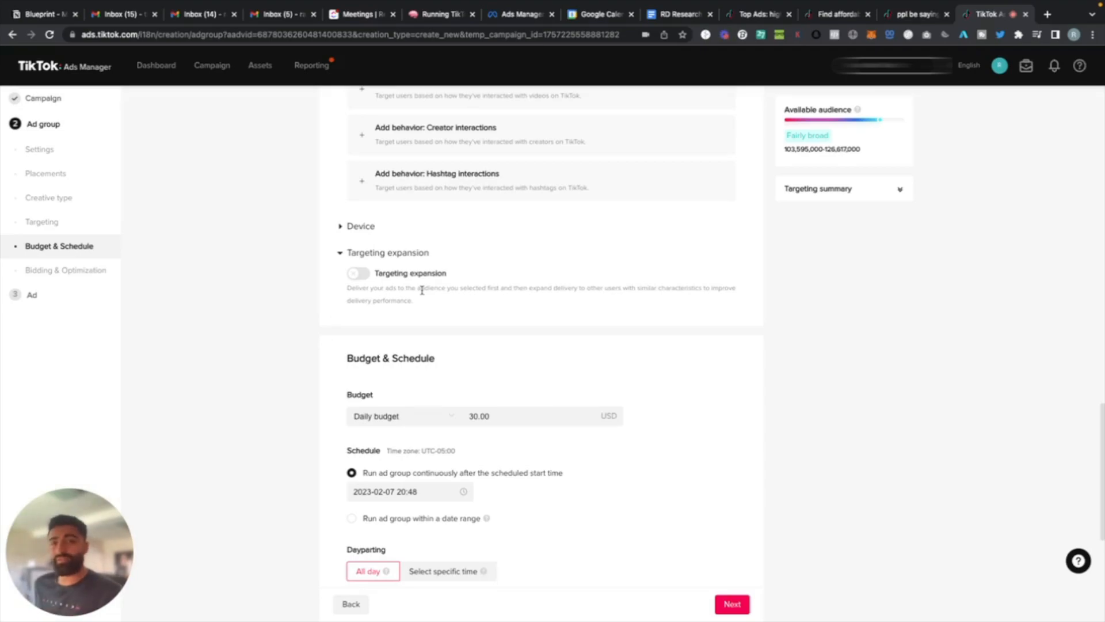
scroll(422, 291, down, 1)
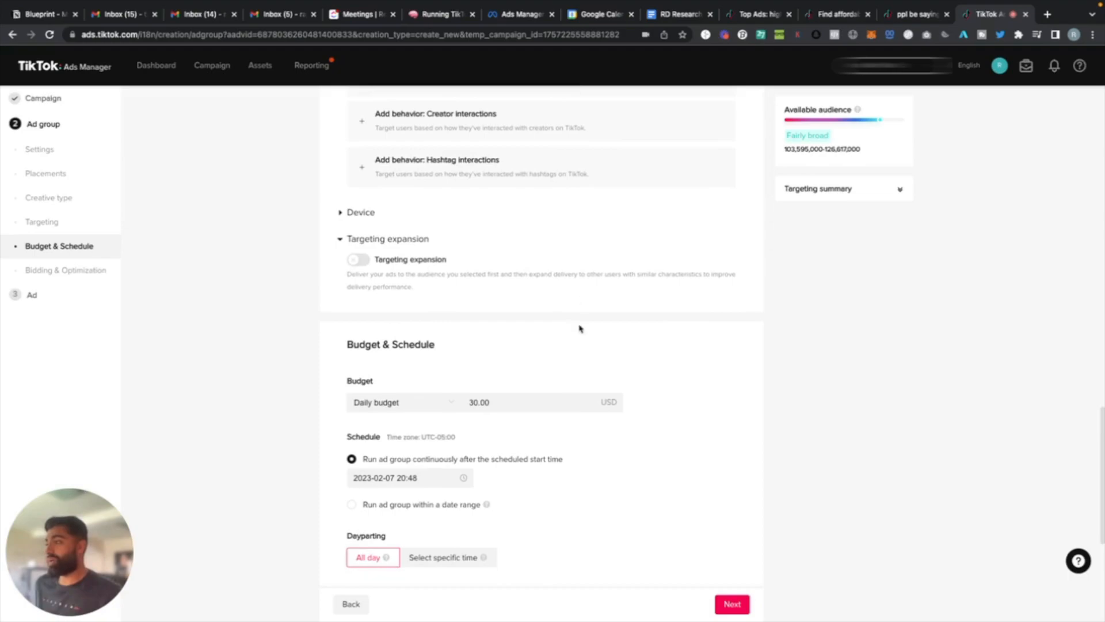
scroll(437, 326, down, 2)
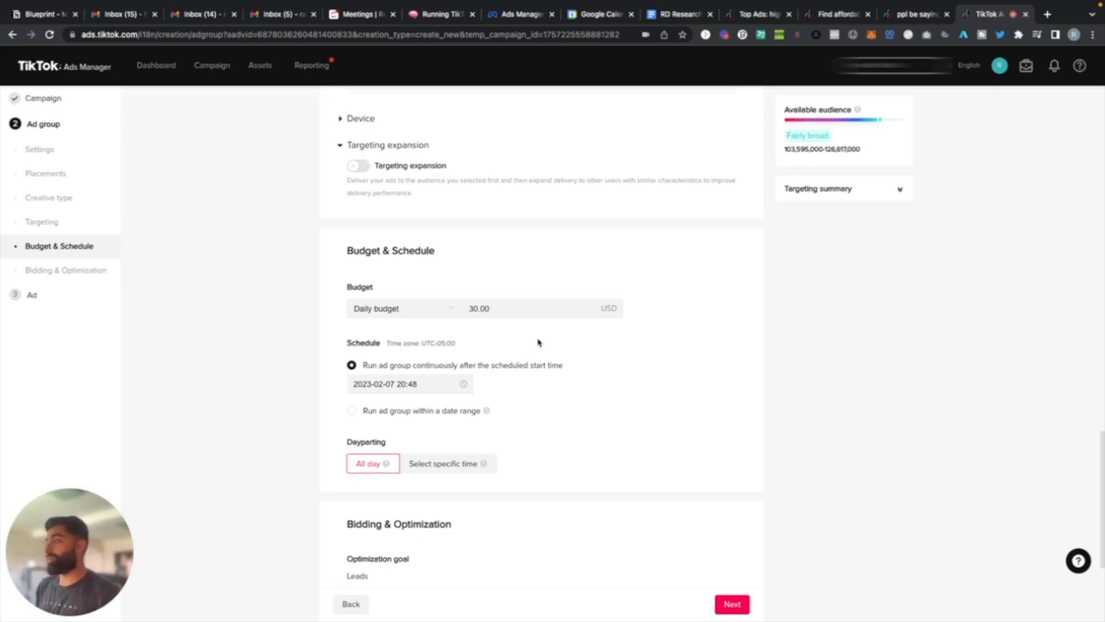
scroll(539, 342, down, 1)
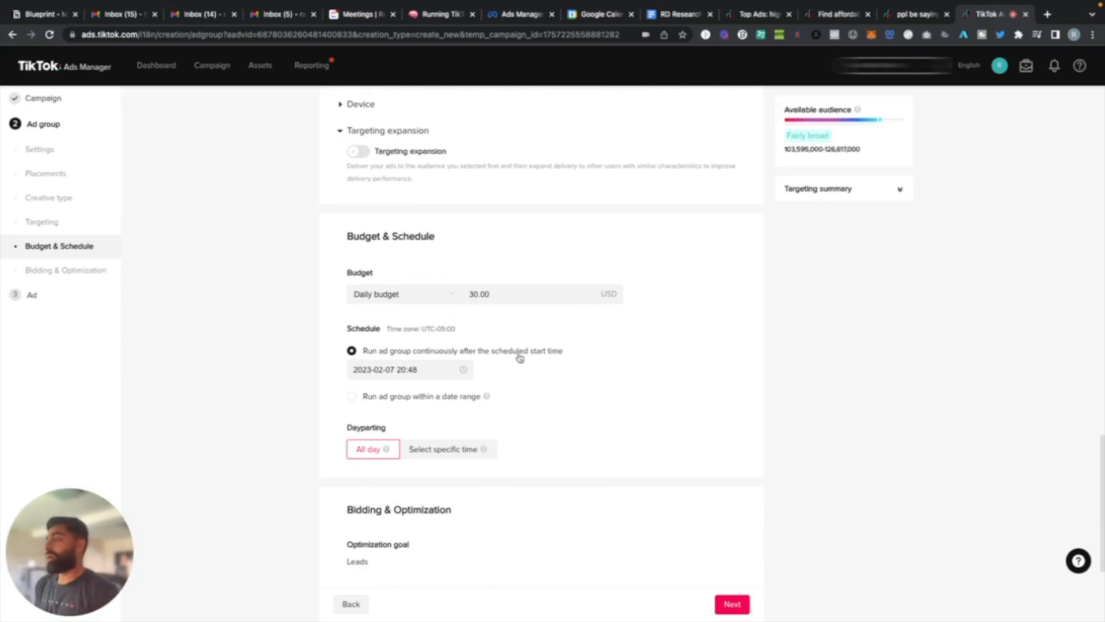
scroll(520, 358, down, 2)
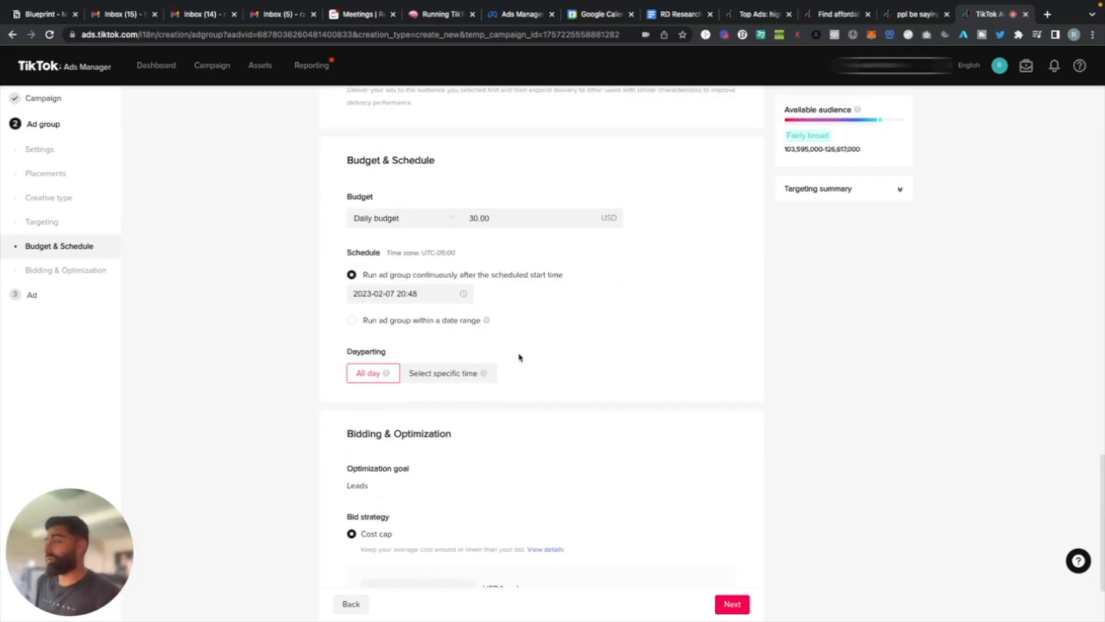
Set the ad group's bid strategy to Lowest cost and continue to the ad setup.
scroll(522, 355, down, 3)
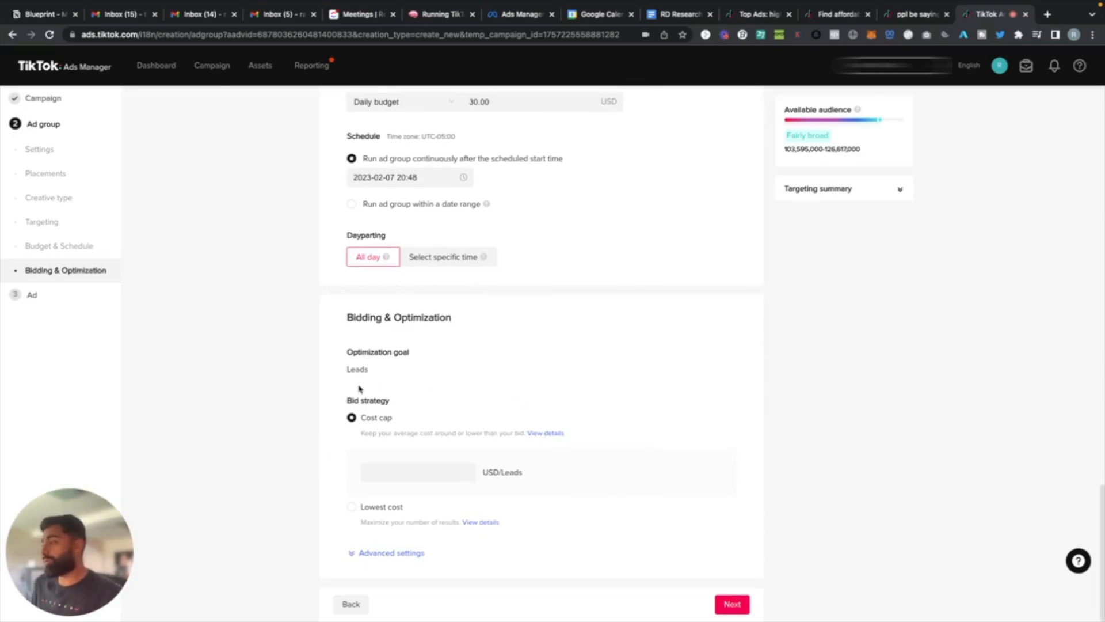
click(372, 514)
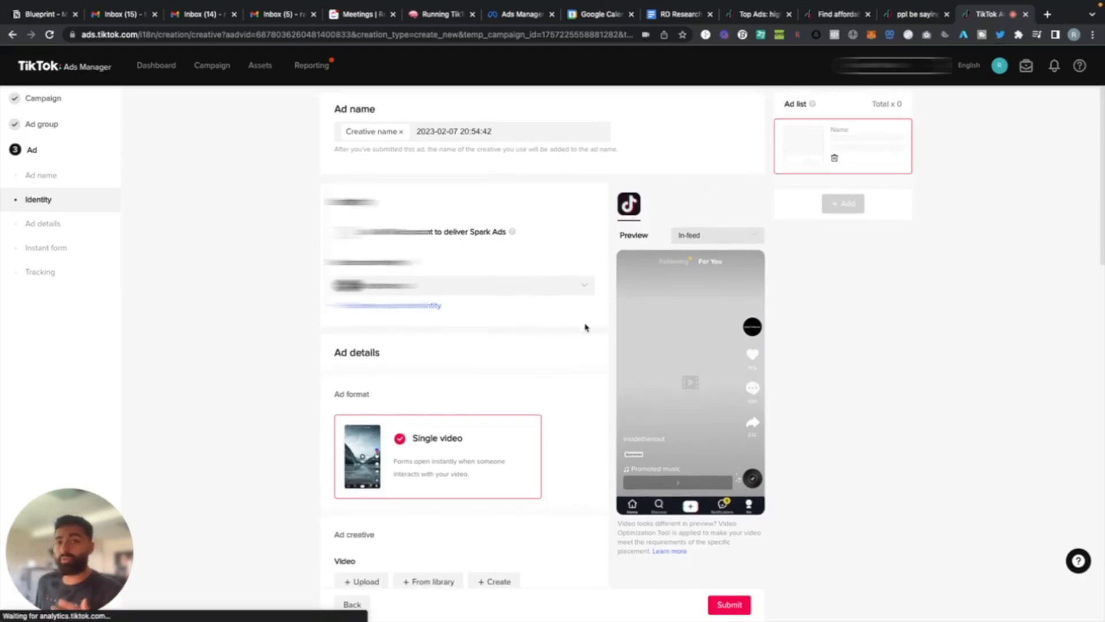
Examine the ad's name, identity and Spark Ads options, along with its ad format and creative settings.
scroll(586, 327, down, 2)
scroll(586, 327, up, 2)
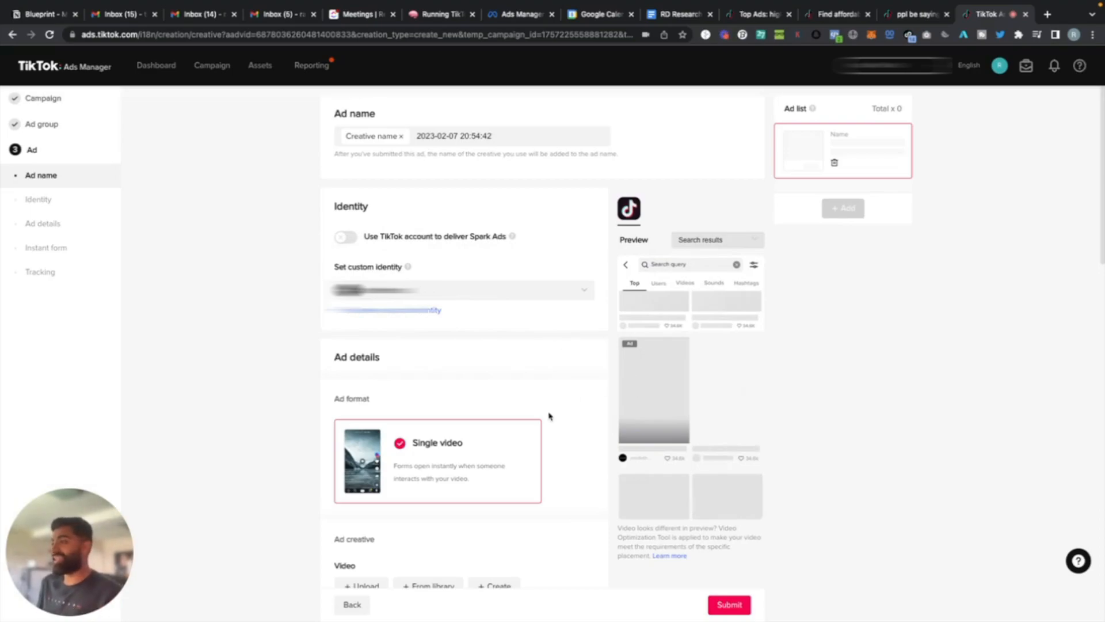
scroll(549, 415, down, 1)
scroll(549, 415, down, 2)
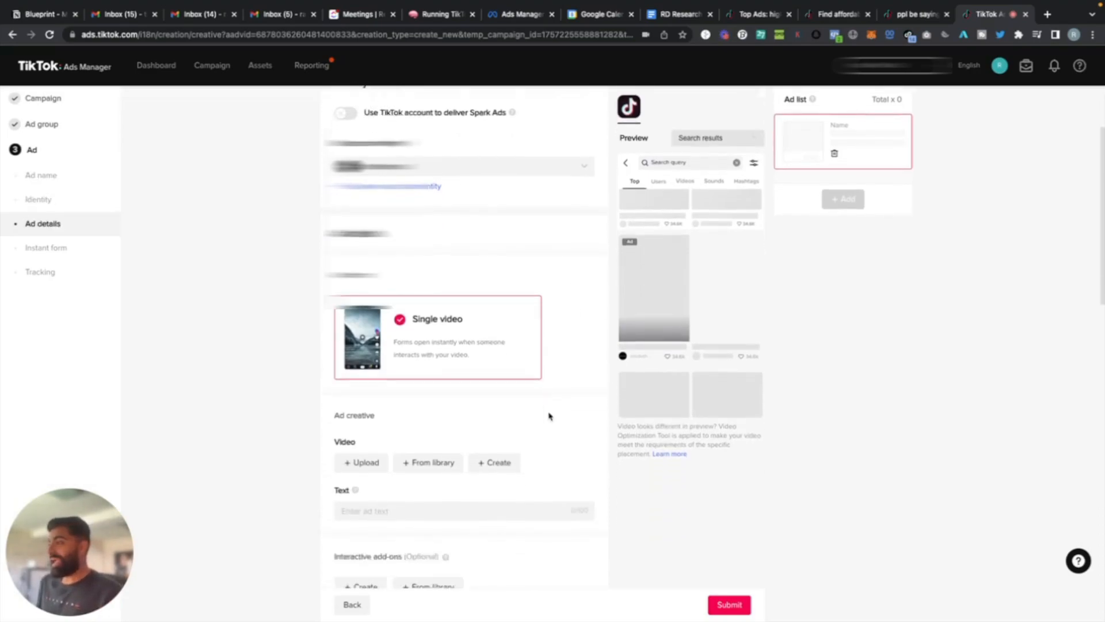
scroll(549, 416, up, 3)
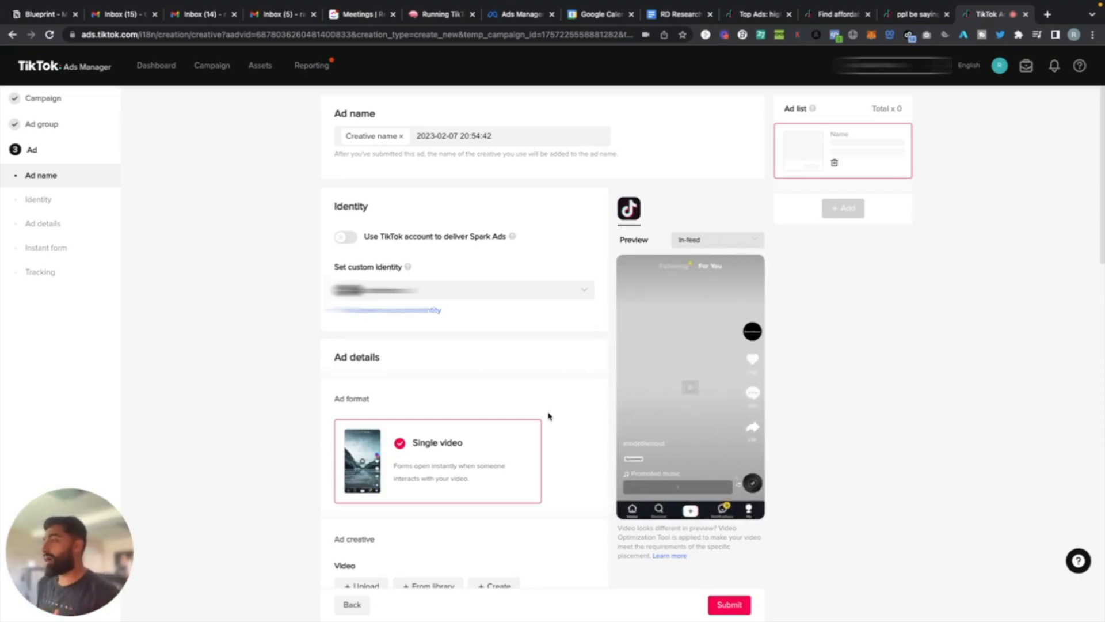
scroll(549, 416, down, 1)
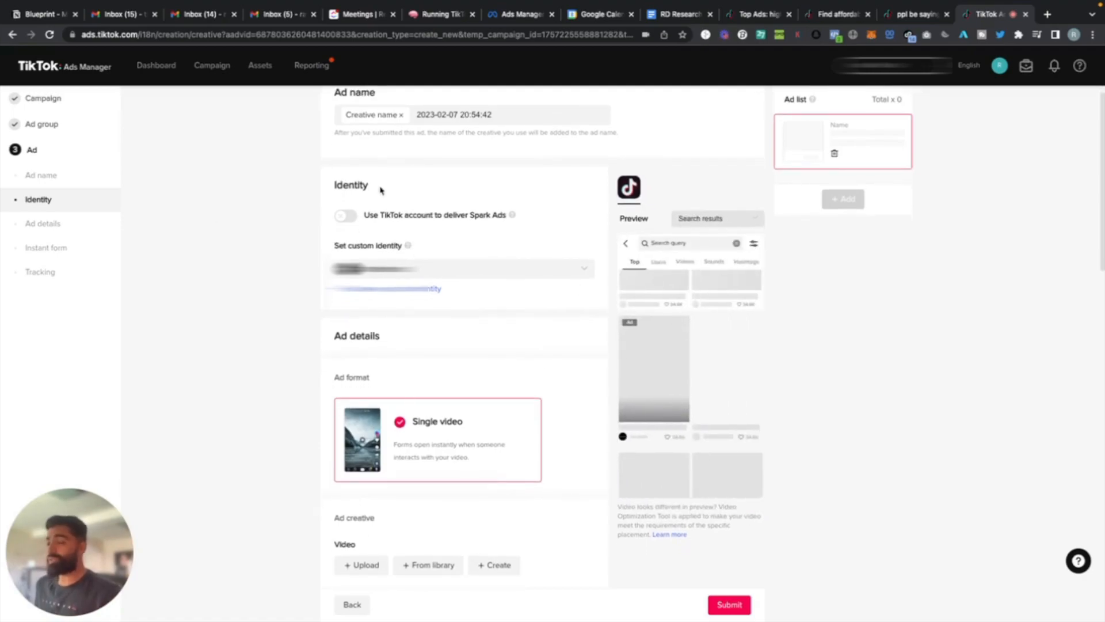
mouse_move(626, 367)
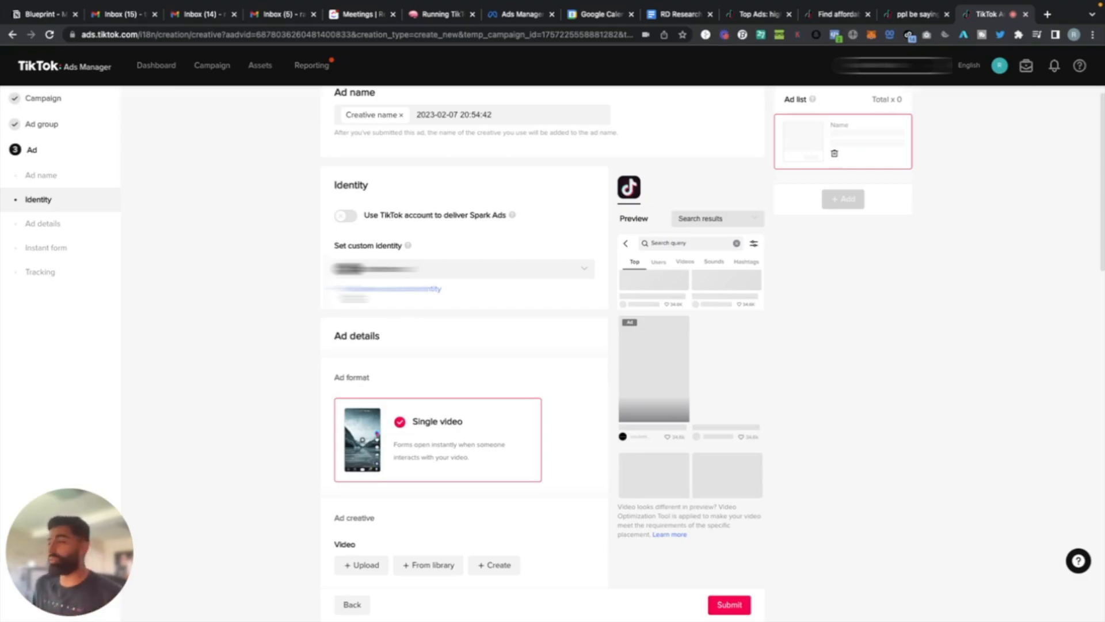
scroll(311, 363, down, 4)
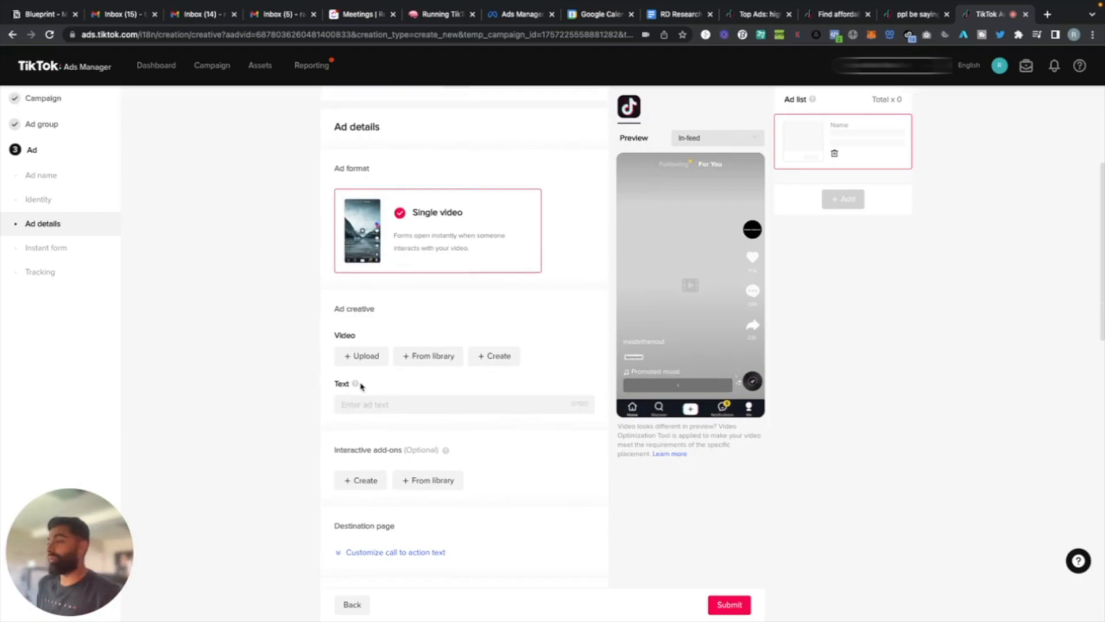
scroll(368, 378, up, 4)
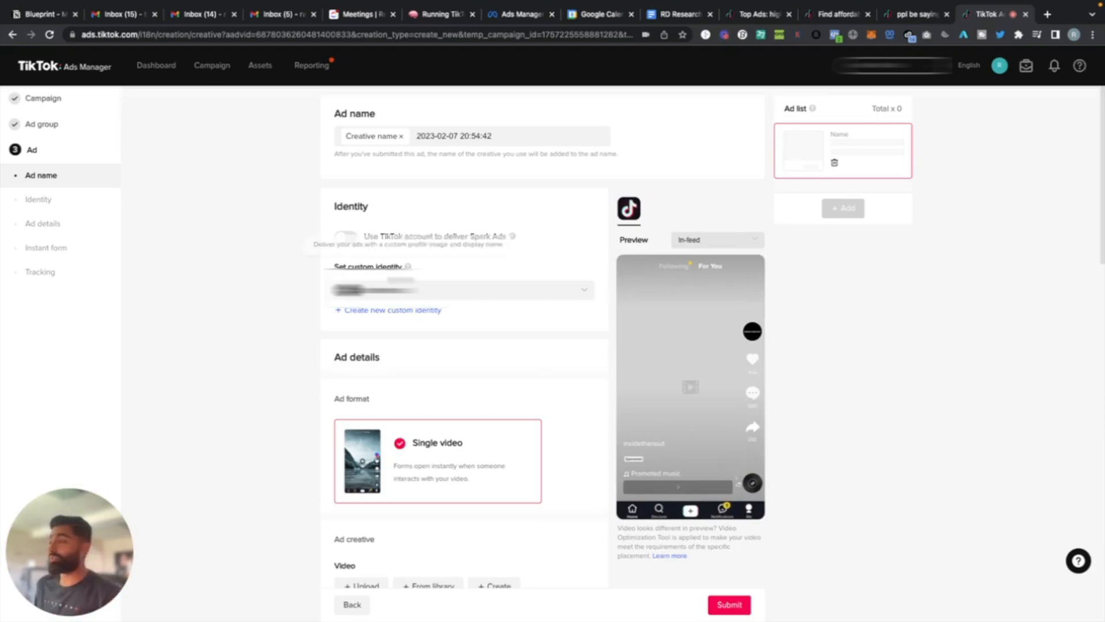
Review the ad creative, text, interactive add-ons, destination page and disclaimer options, down to the instant form section.
scroll(325, 308, down, 3)
scroll(325, 308, down, 5)
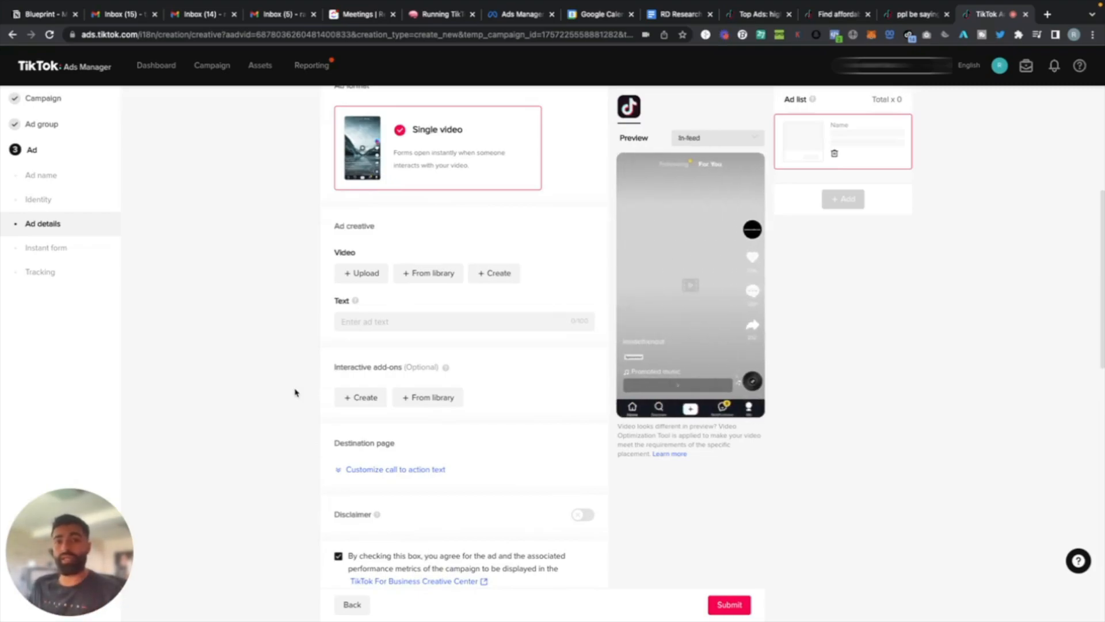
scroll(295, 393, down, 4)
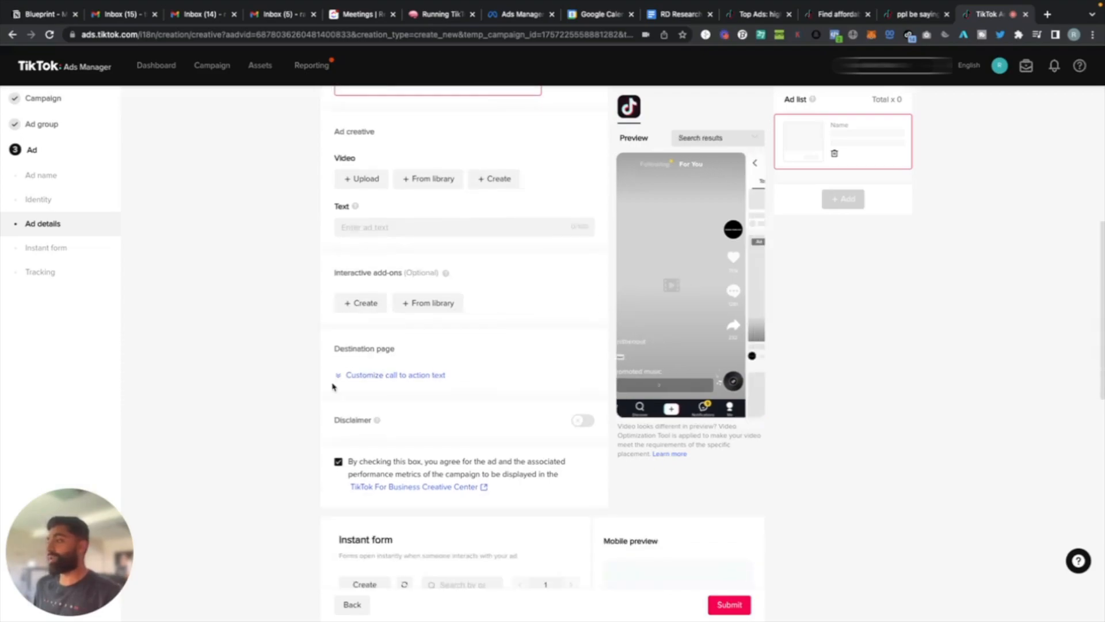
scroll(450, 428, up, 1)
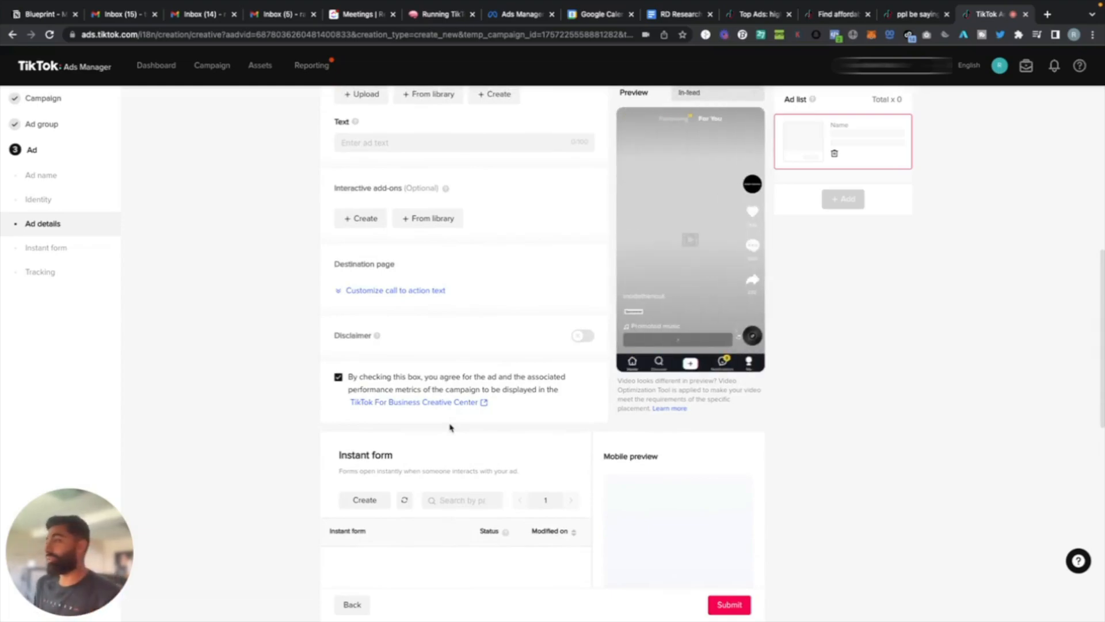
scroll(507, 413, down, 2)
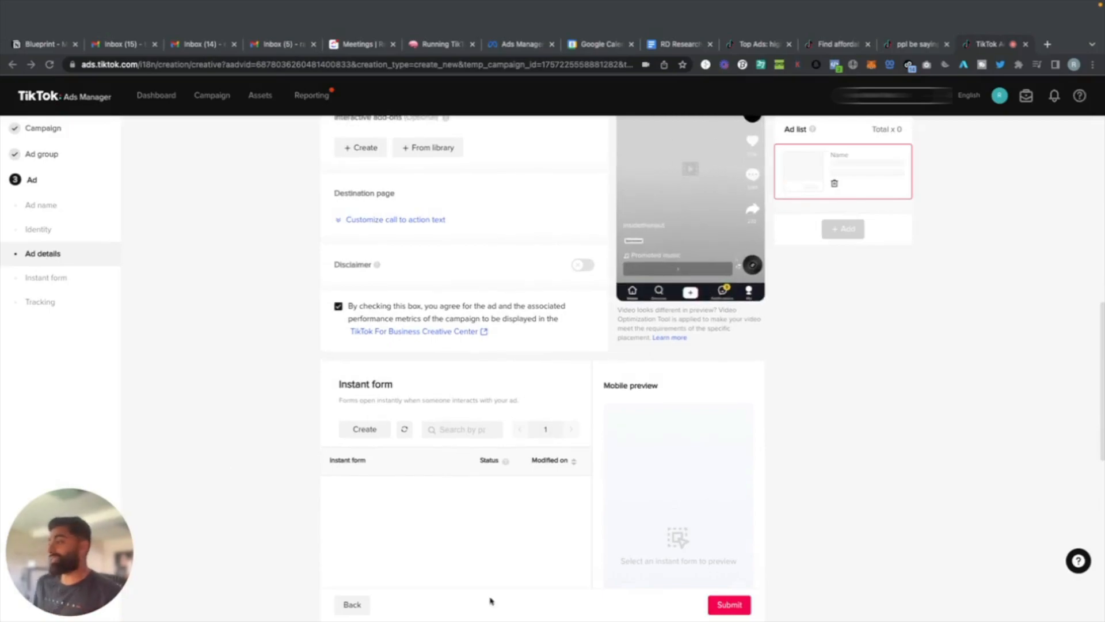
scroll(379, 403, down, 2)
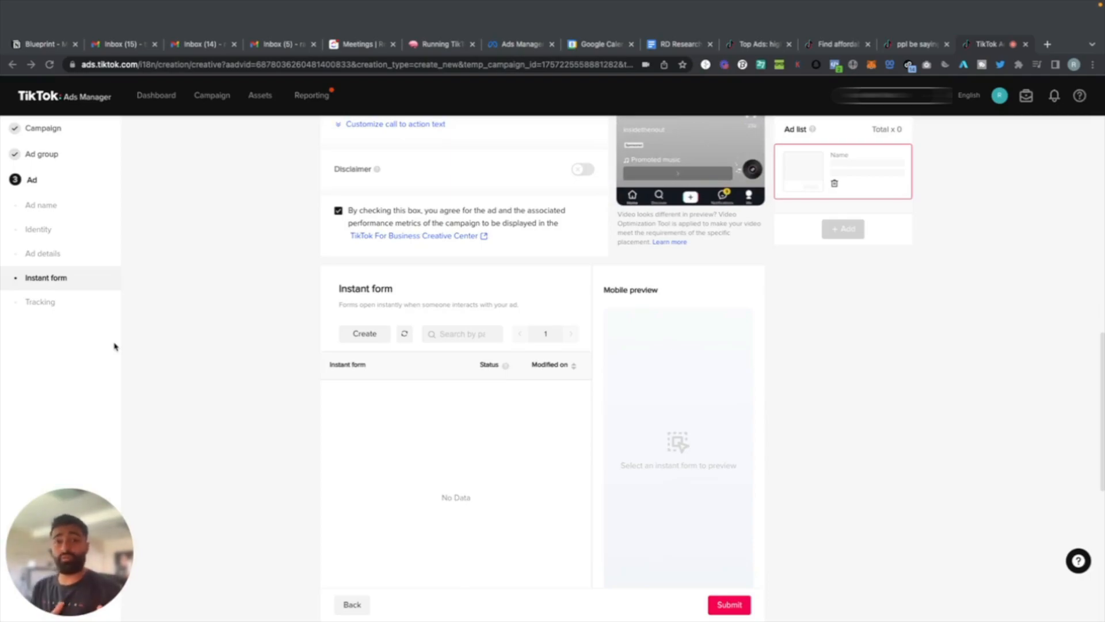
scroll(233, 413, up, 3)
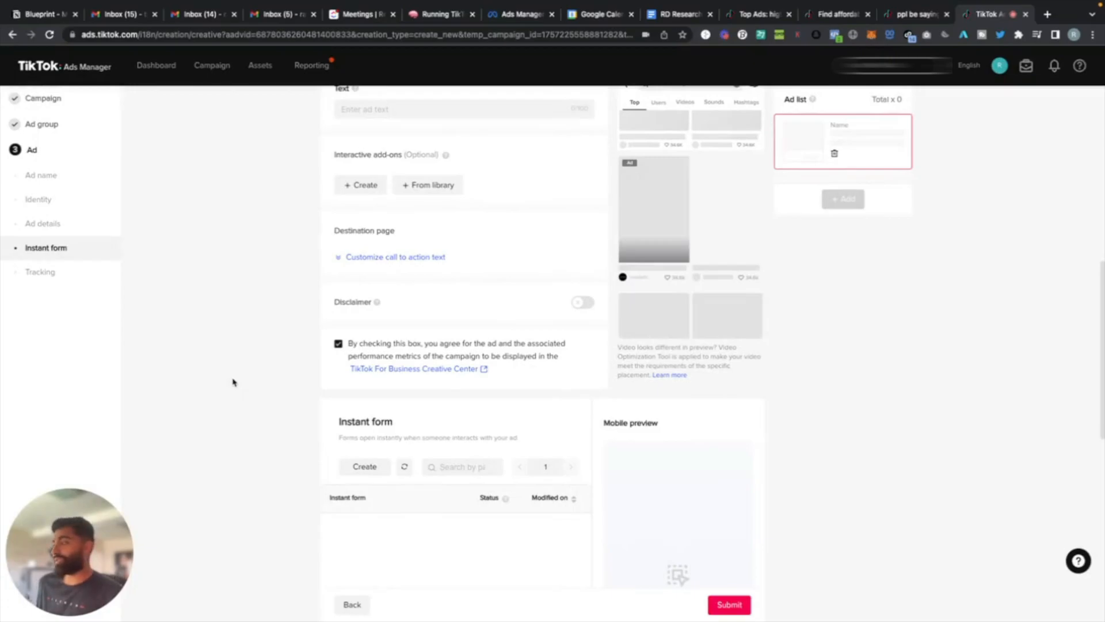
scroll(233, 382, down, 1)
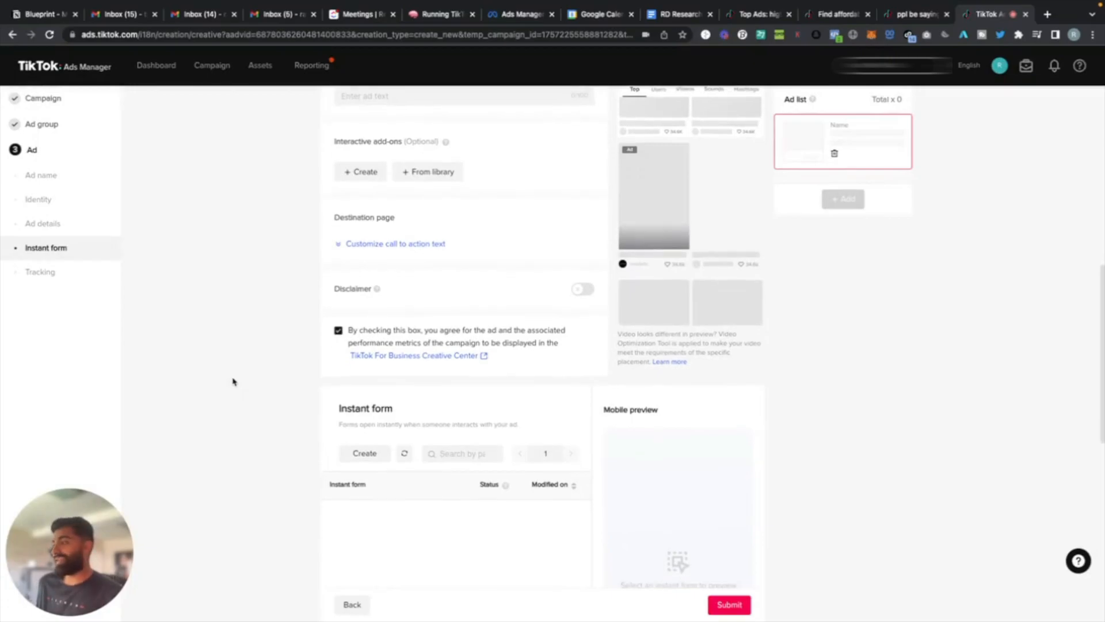
Start creating an instant form and examine the Classic form template in its mobile preview.
click(365, 454)
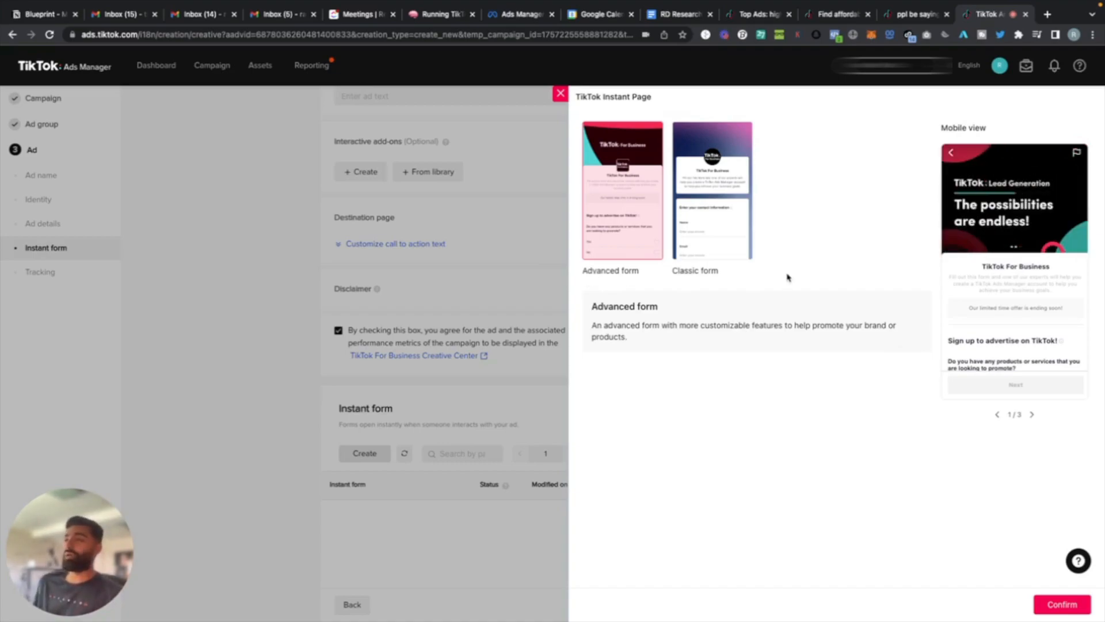
click(700, 233)
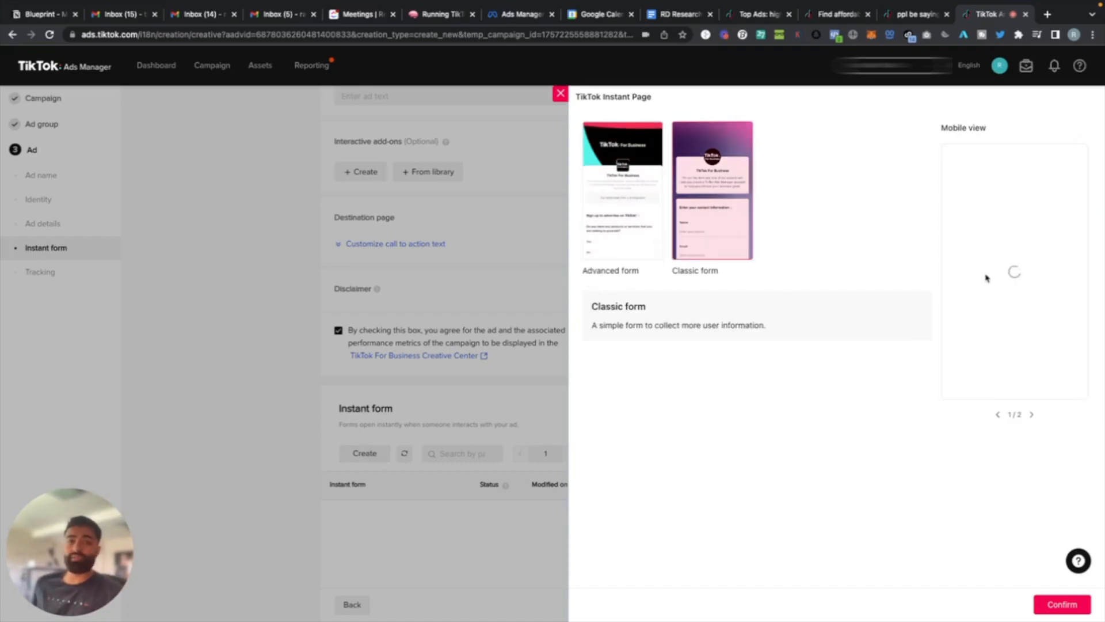
scroll(983, 288, down, 3)
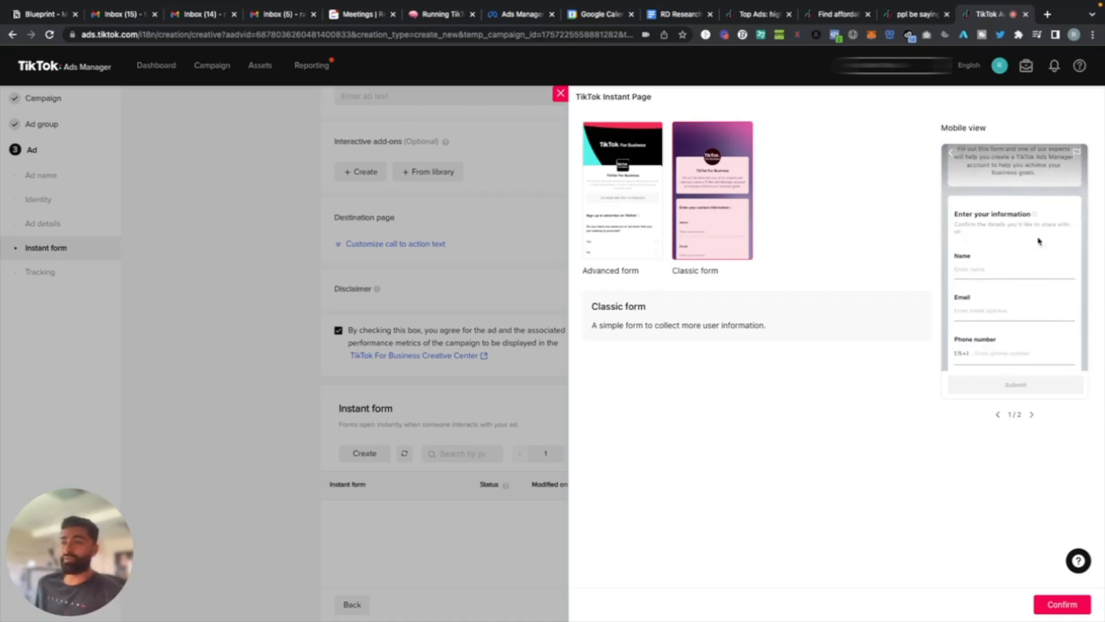
scroll(990, 367, down, 1)
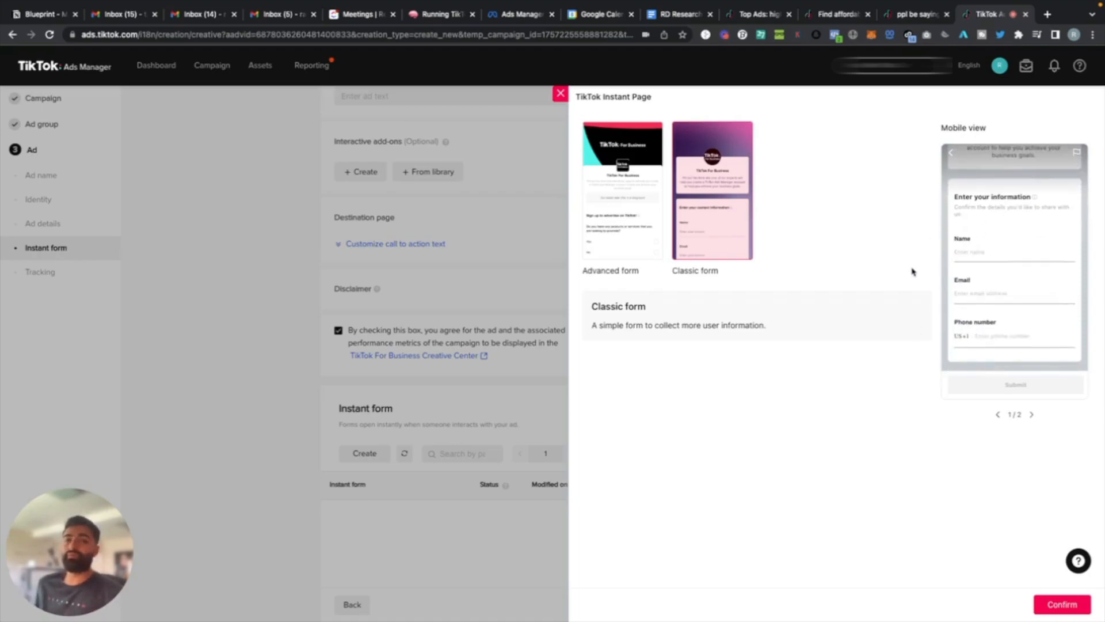
Examine the Advanced form template in its mobile preview, and return to the ad's instant form section.
click(642, 239)
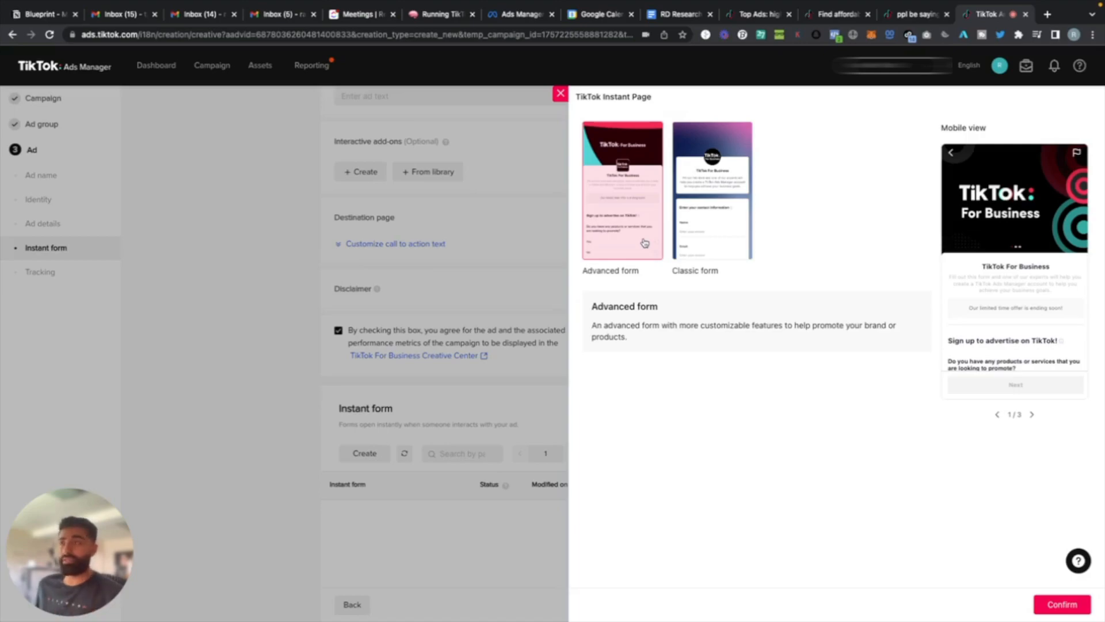
scroll(961, 344, down, 1)
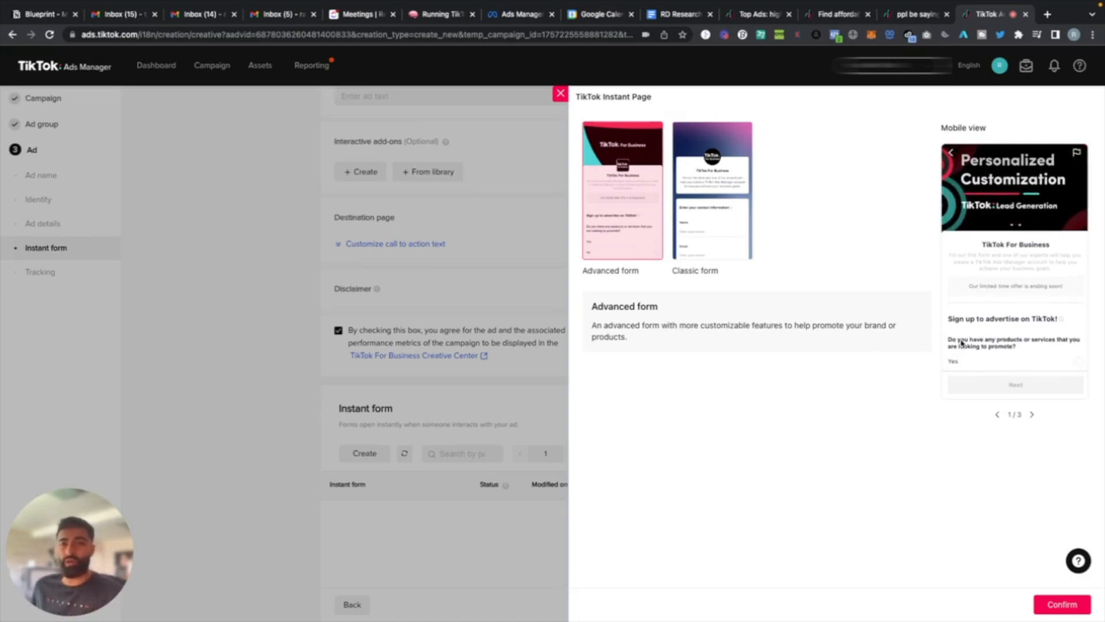
scroll(961, 344, down, 5)
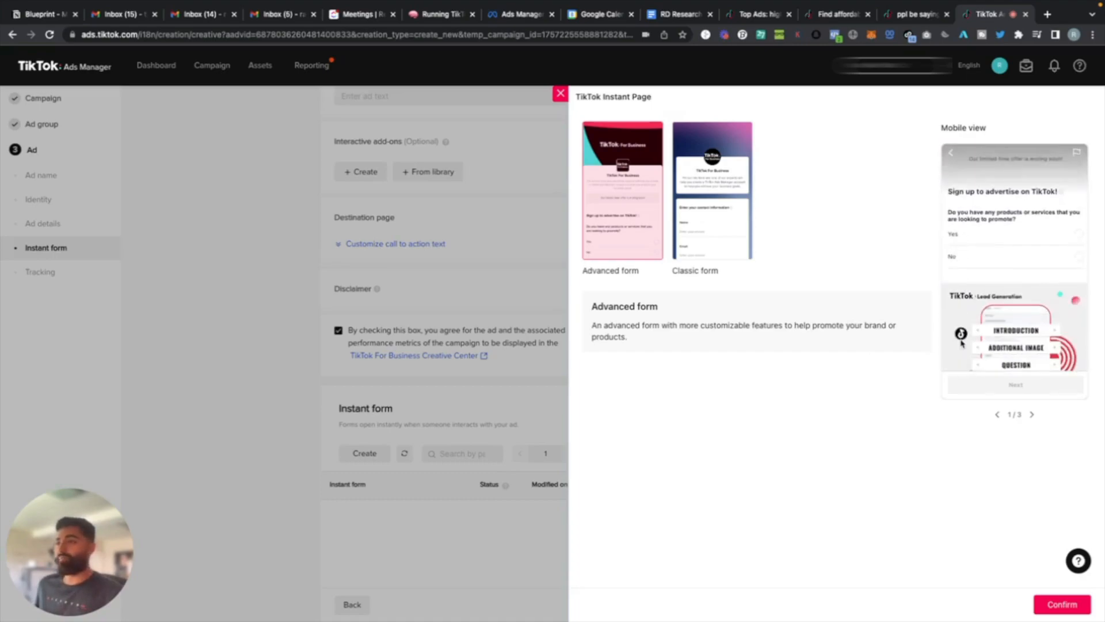
scroll(961, 344, down, 5)
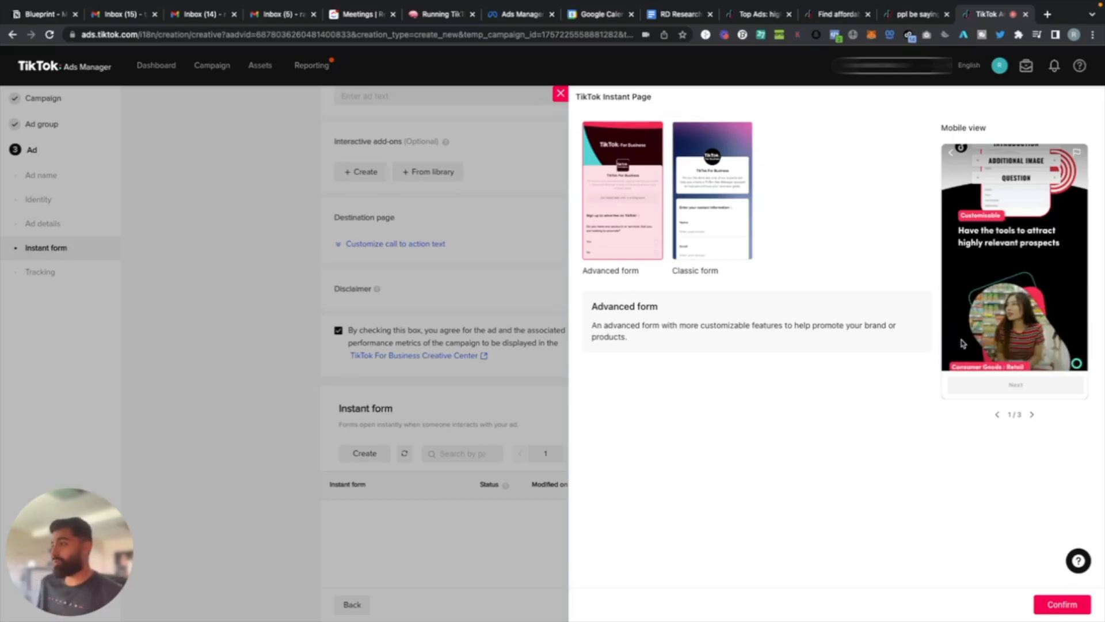
click(234, 314)
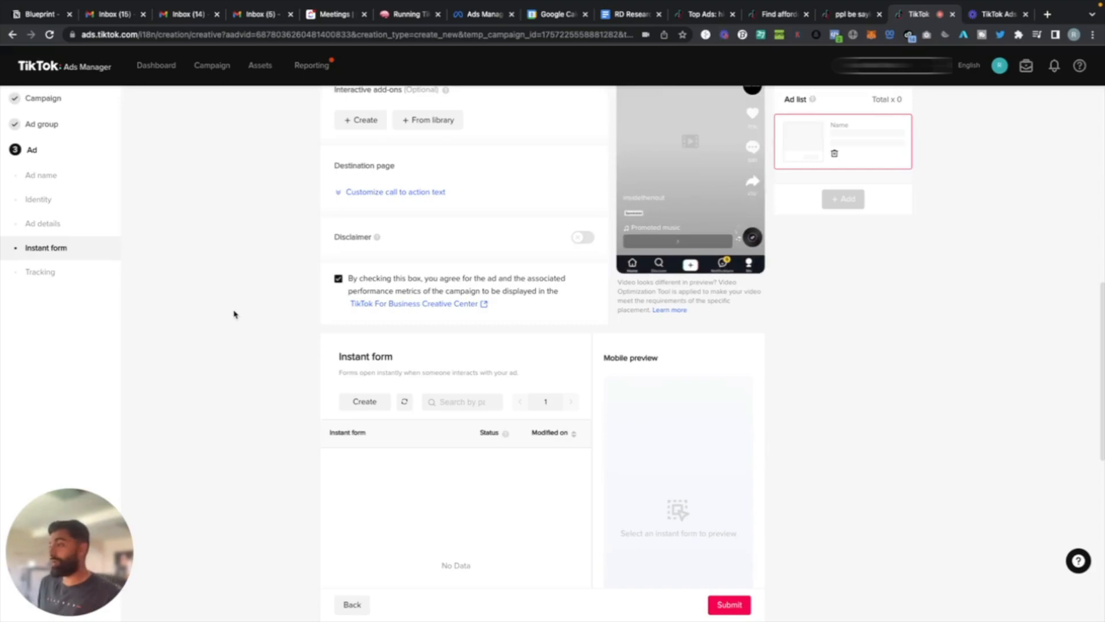
scroll(233, 313, down, 1)
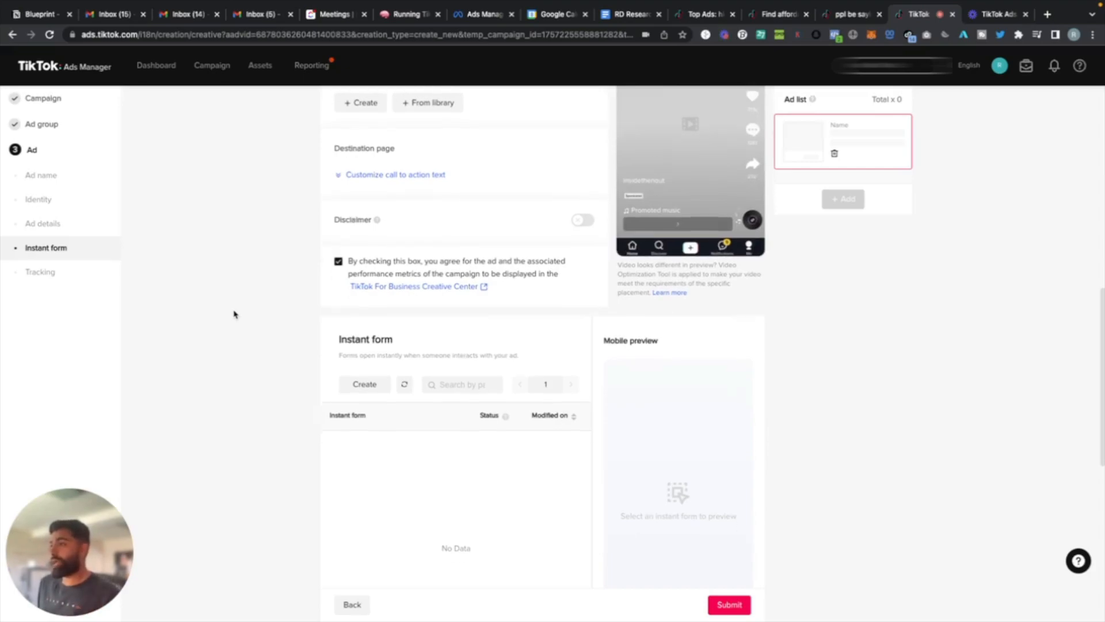